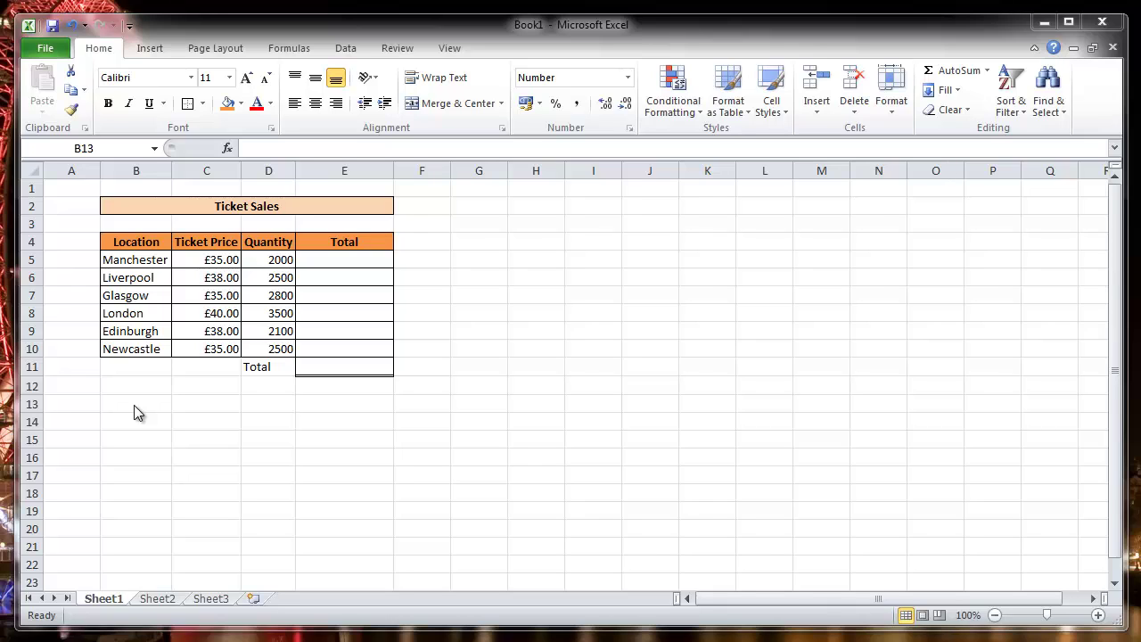
# Examine the Ticket Sales table's locations, ticket prices, quantities and empty total cells.
pyautogui.click(134, 405)
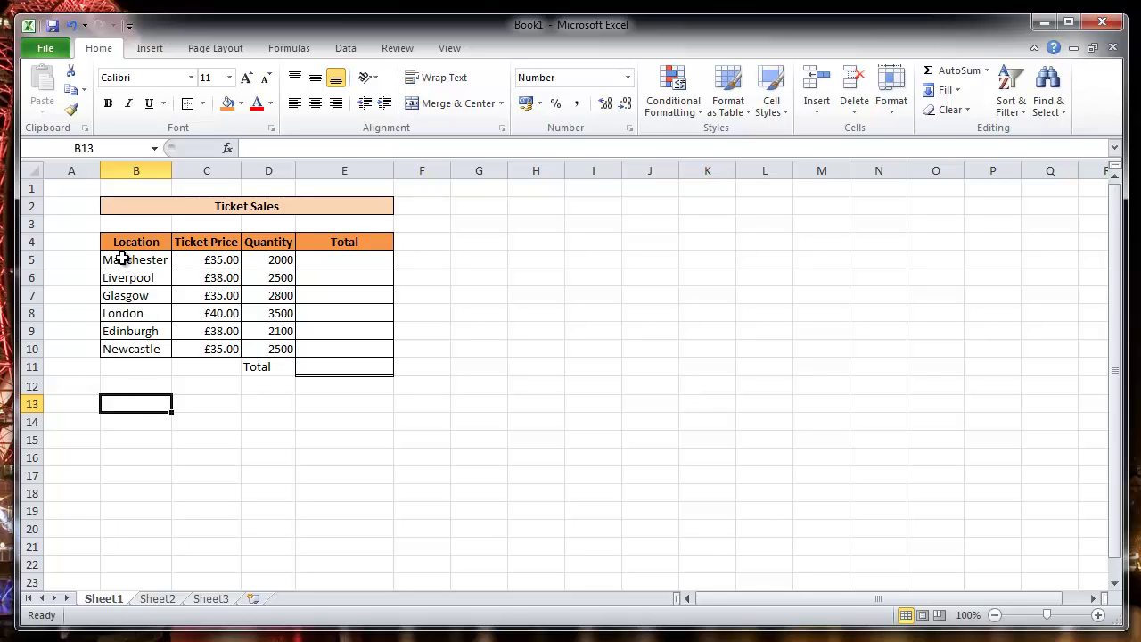
pyautogui.moveTo(127, 265); pyautogui.dragTo(113, 346)
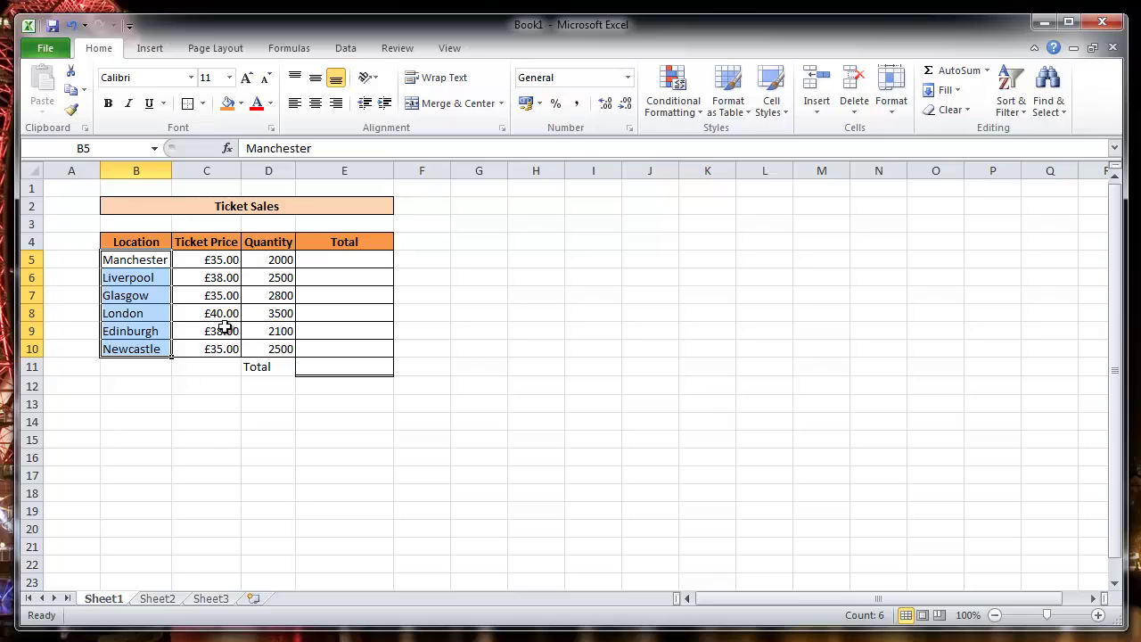
pyautogui.moveTo(216, 260); pyautogui.dragTo(214, 367)
pyautogui.moveTo(283, 260); pyautogui.dragTo(282, 351)
pyautogui.click(276, 438)
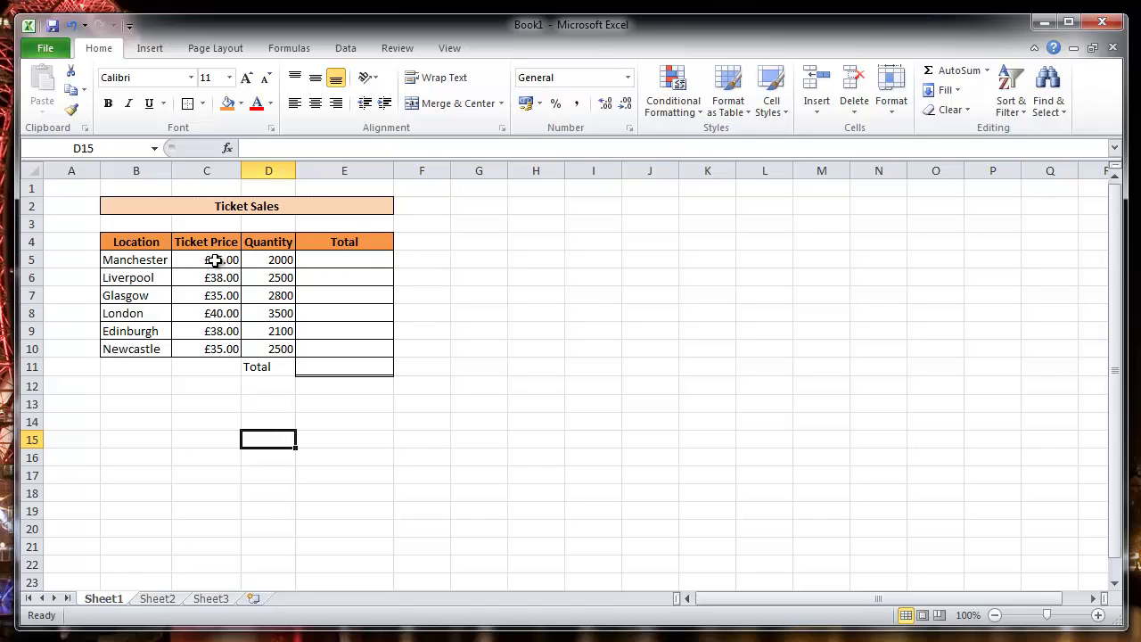
pyautogui.click(326, 259)
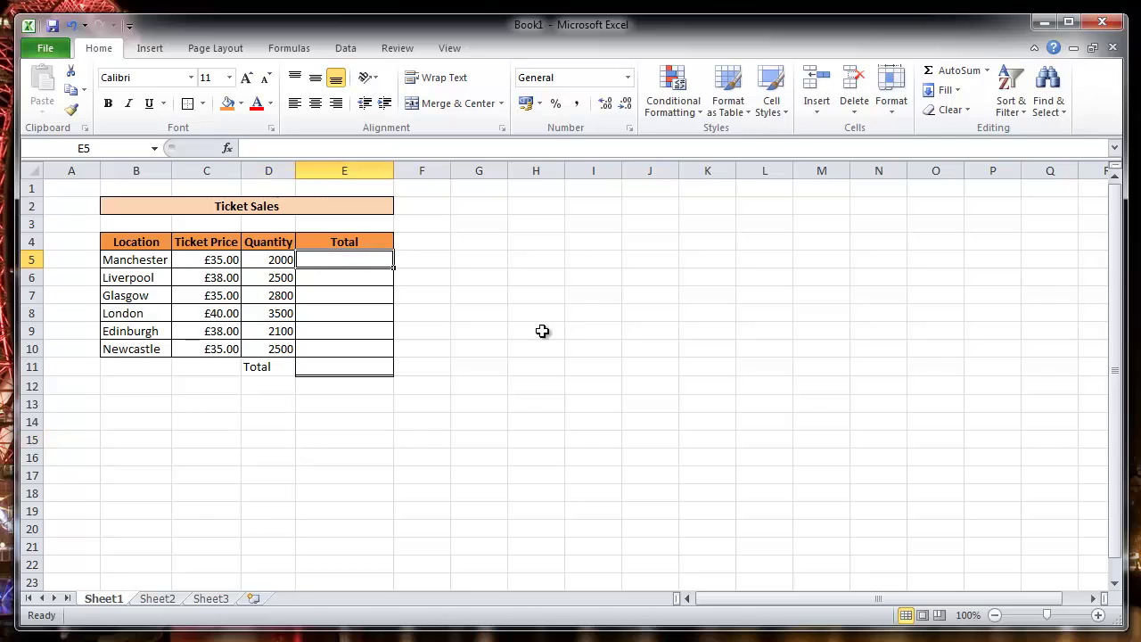
pyautogui.click(142, 260)
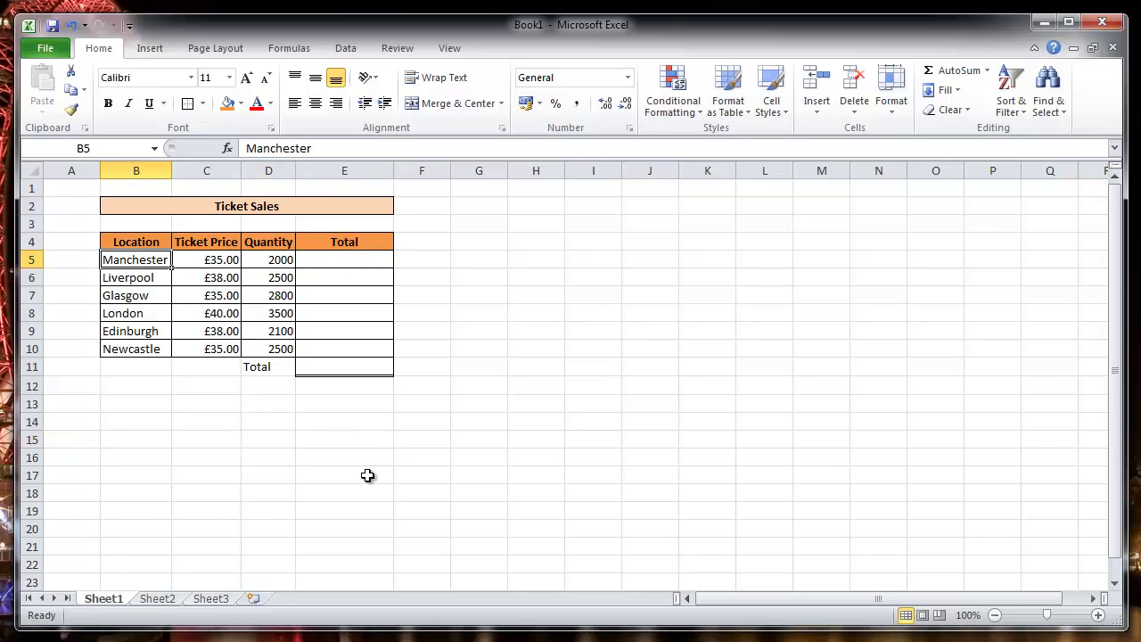
pyautogui.click(364, 370)
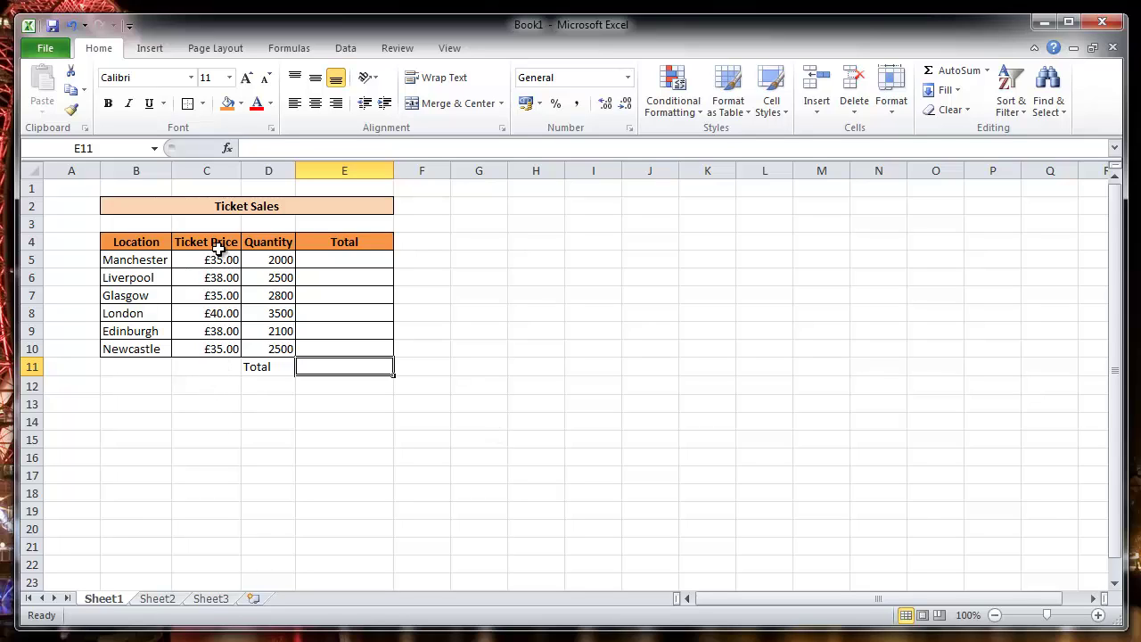
pyautogui.moveTo(218, 260); pyautogui.dragTo(211, 341)
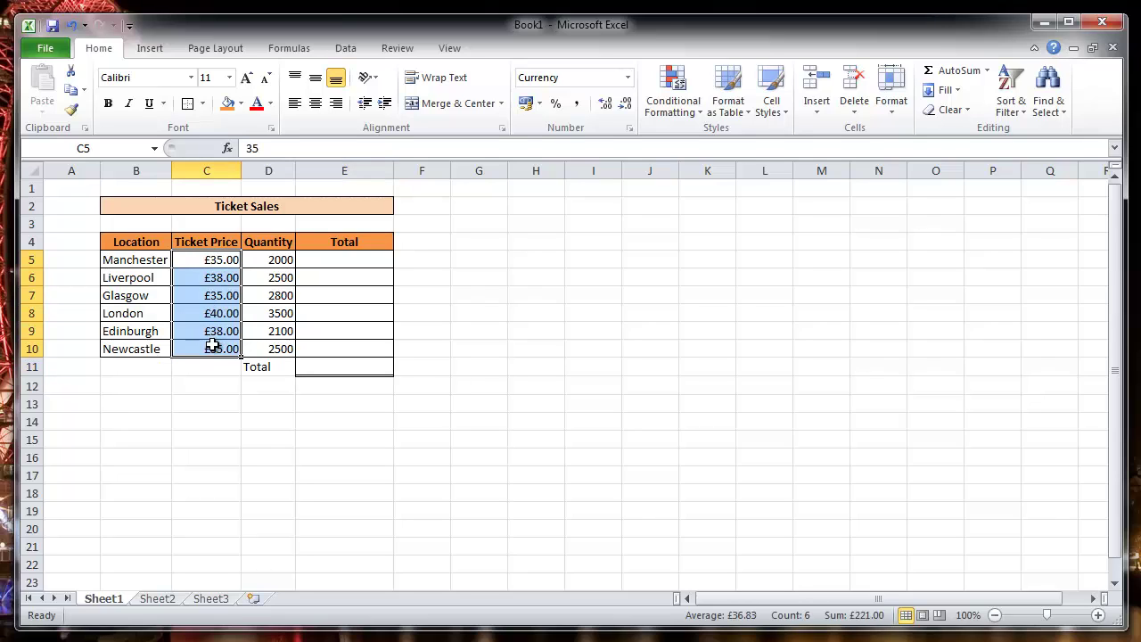
pyautogui.click(213, 371)
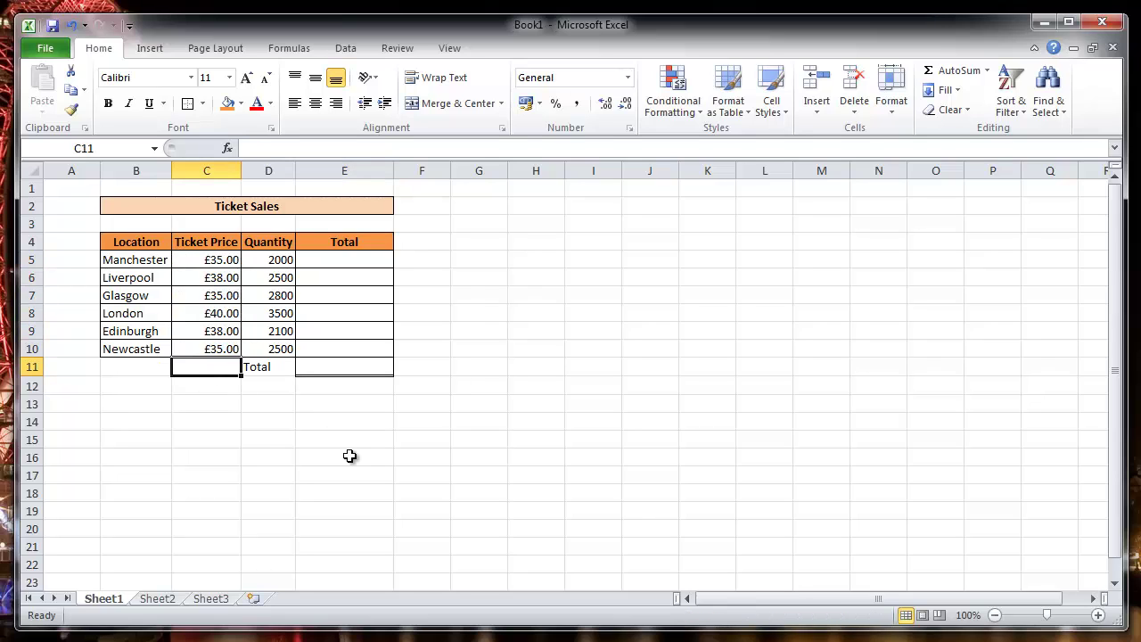
pyautogui.click(221, 383)
pyautogui.click(214, 372)
pyautogui.click(216, 385)
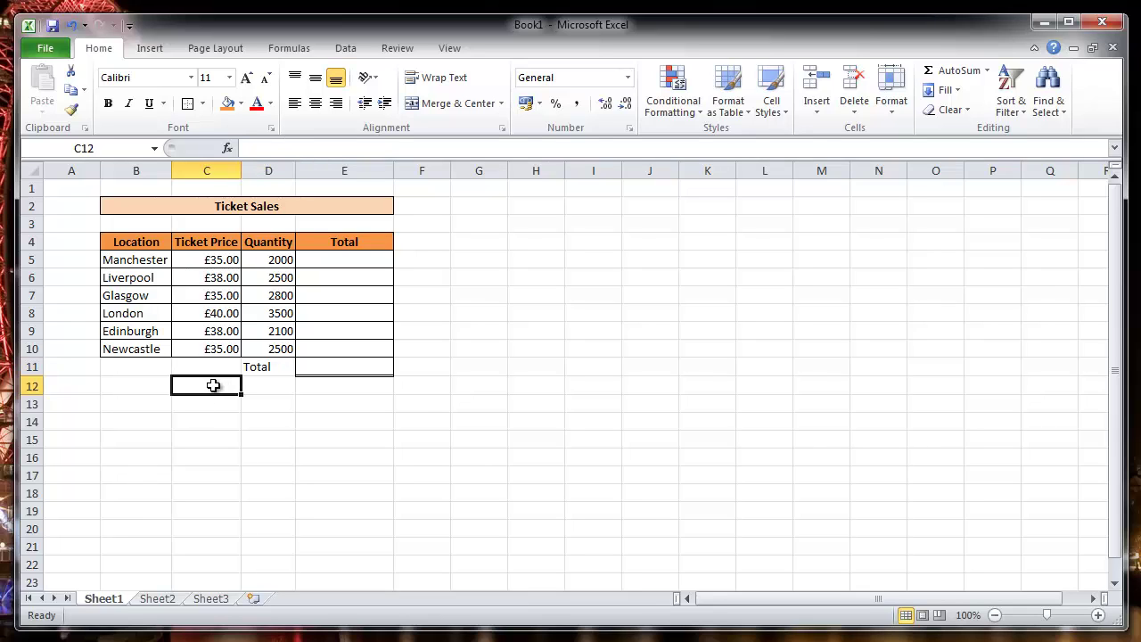
# Add up the ticket prices in cell C11 with the formula =sum(C5:C10).
pyautogui.click(215, 366)
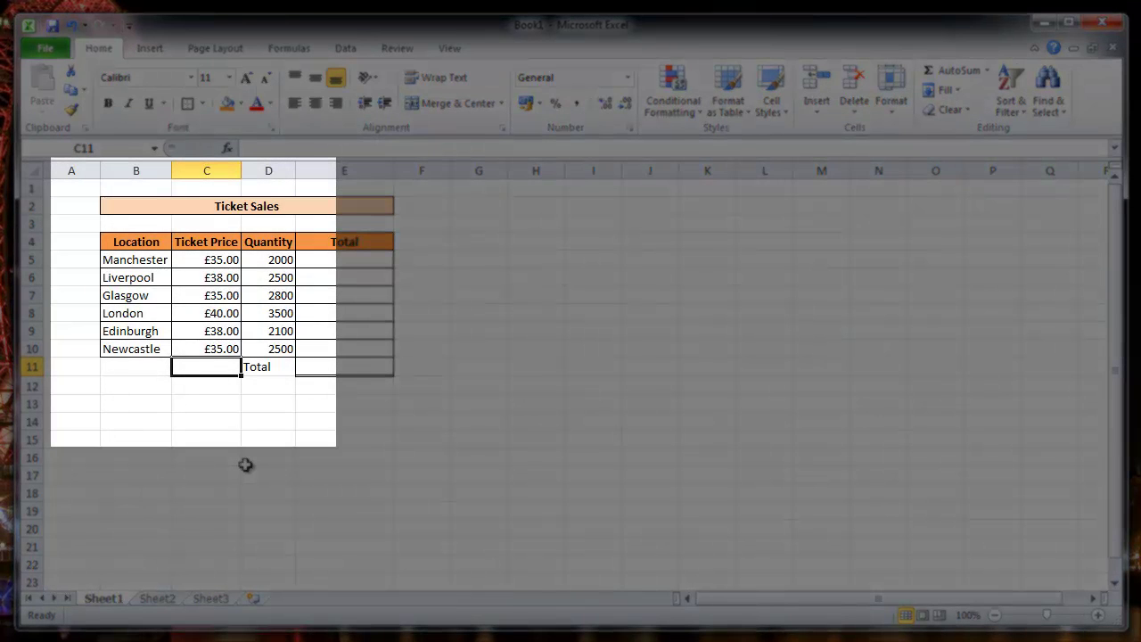
pyautogui.write('=')
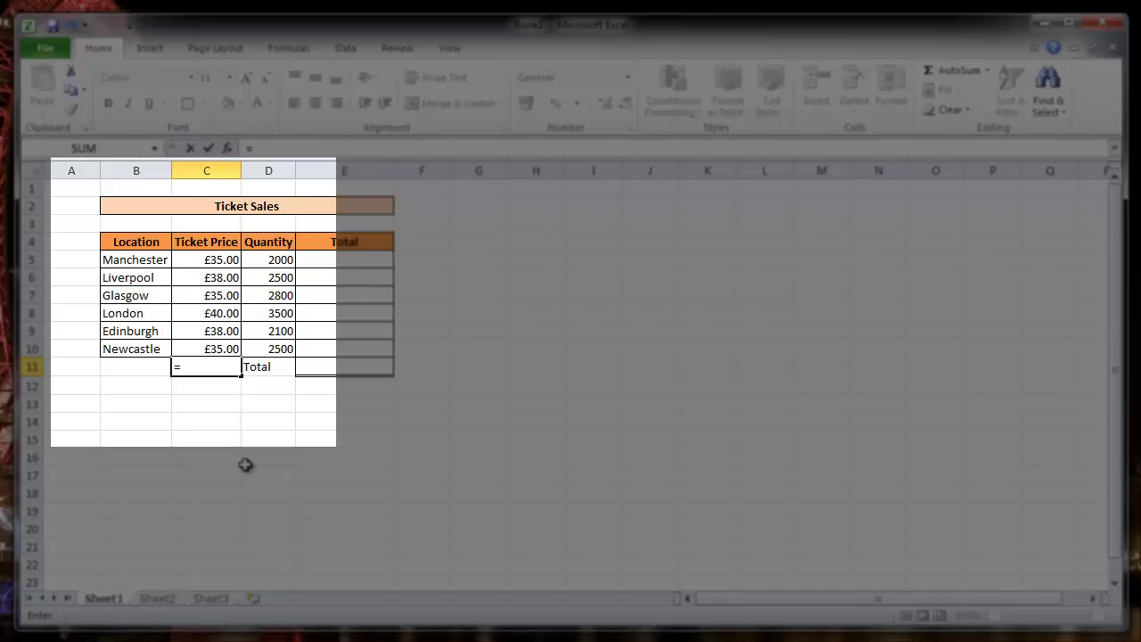
pyautogui.write('sum')
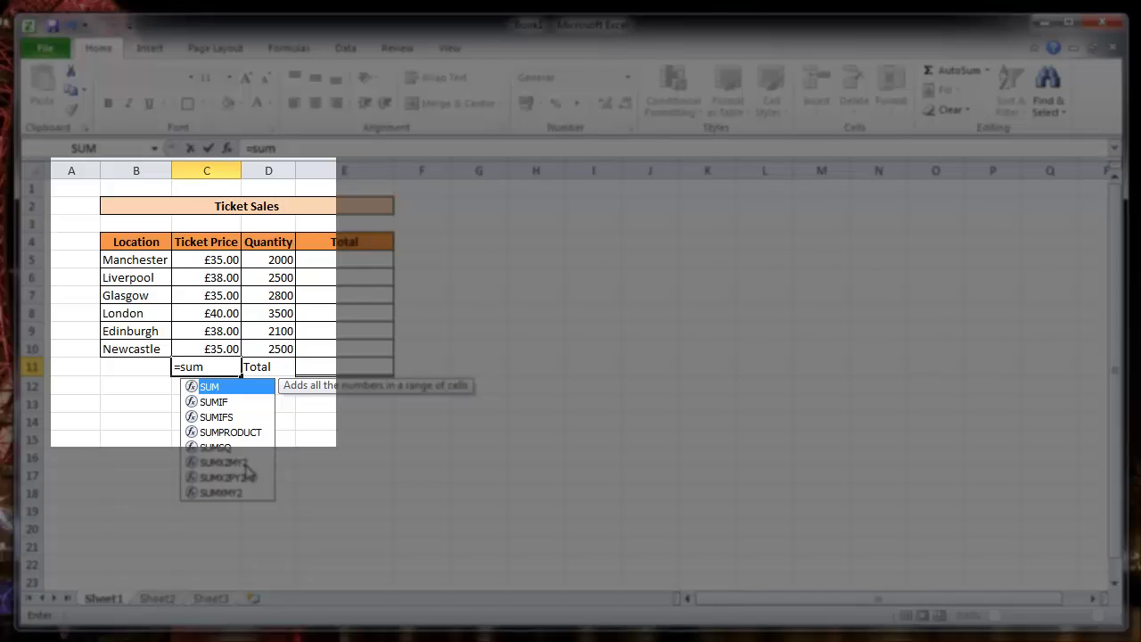
pyautogui.write('(')
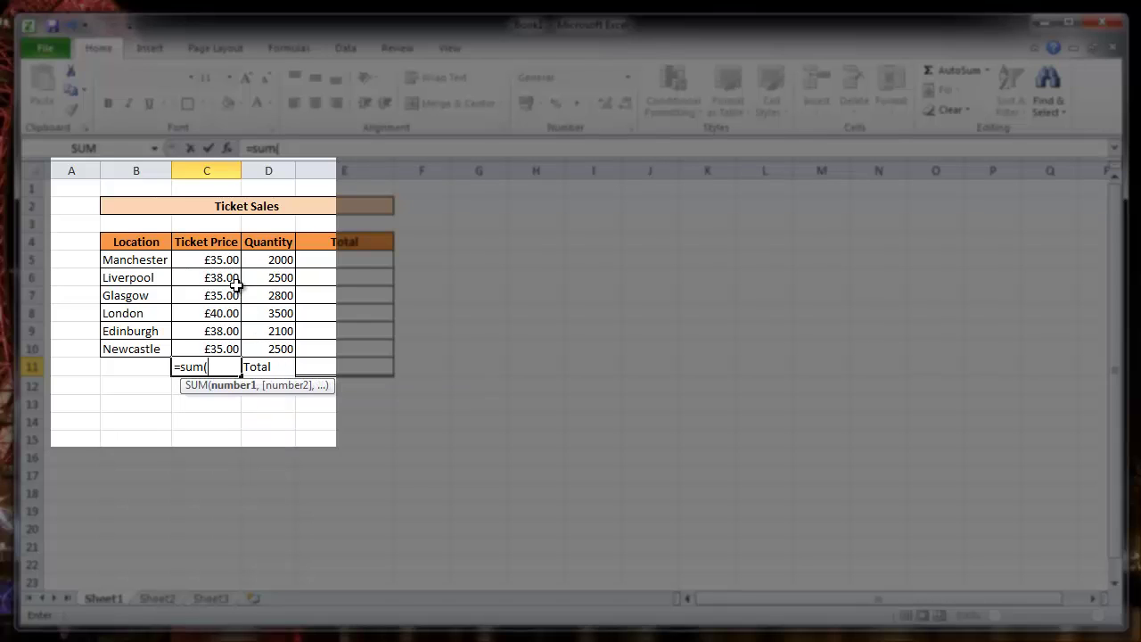
pyautogui.moveTo(225, 260); pyautogui.dragTo(223, 349)
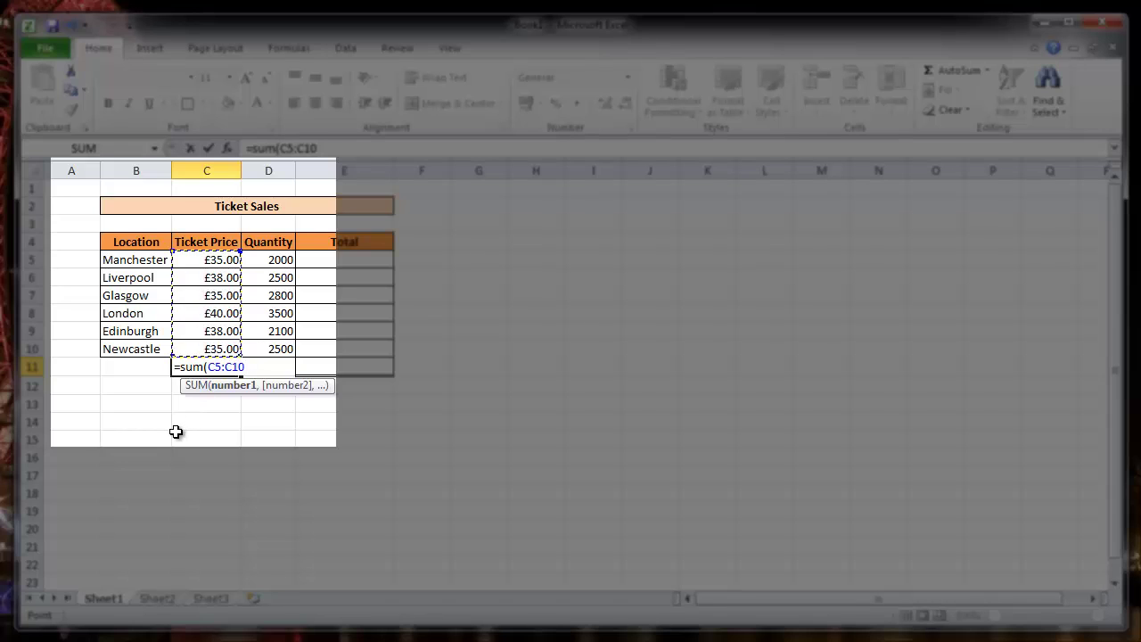
pyautogui.write(')')
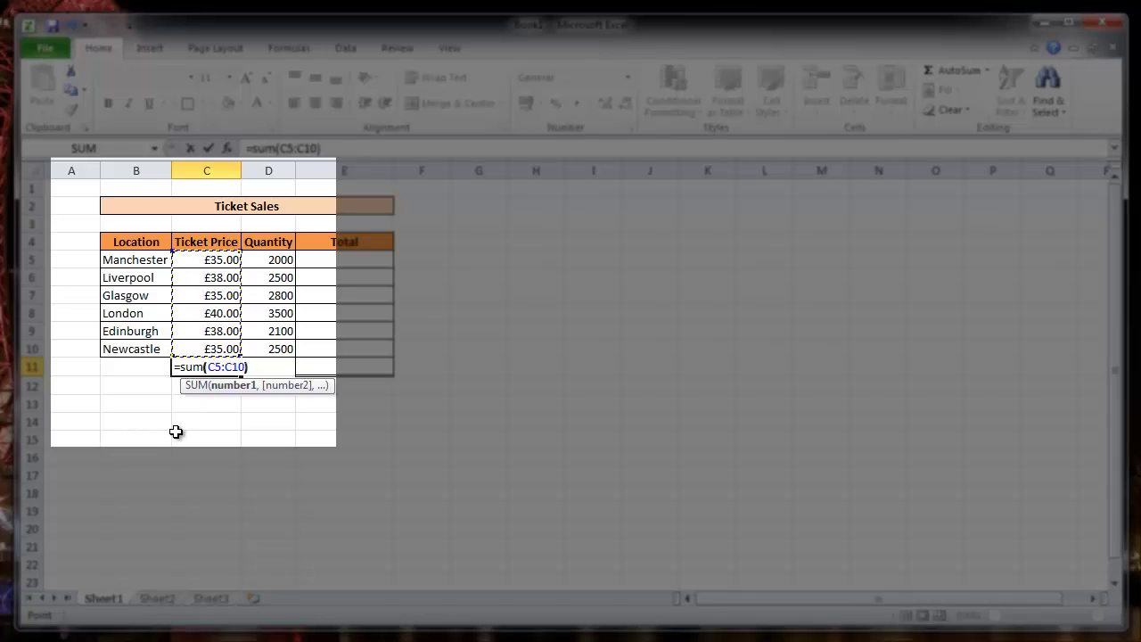
pyautogui.press('Return')
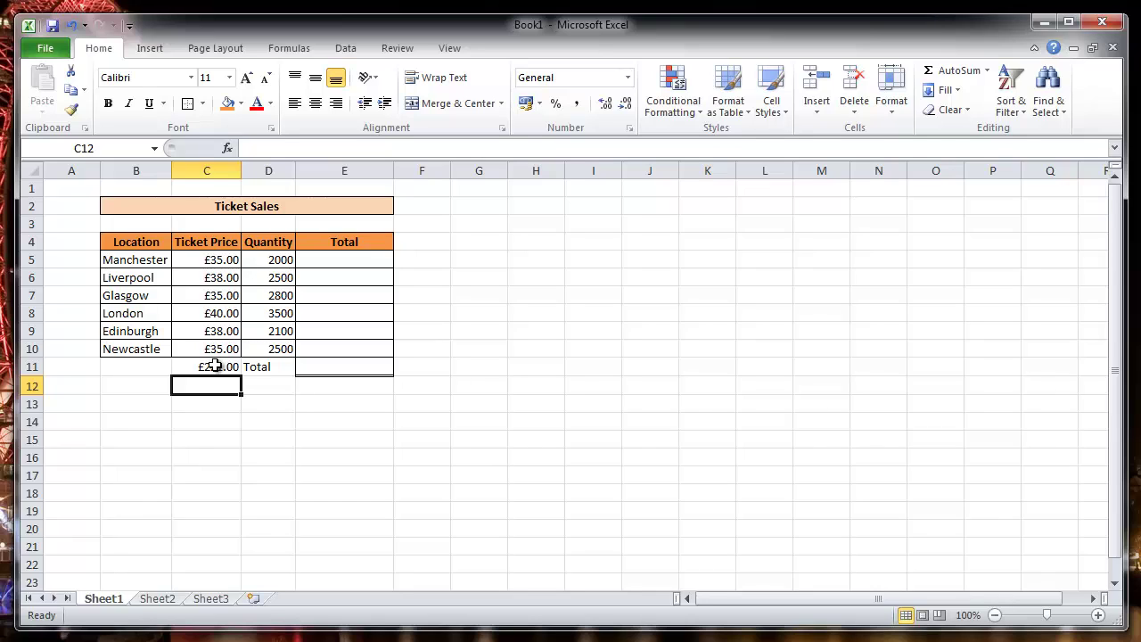
# Delete the ticket price sum from cell C11.
pyautogui.click(217, 365)
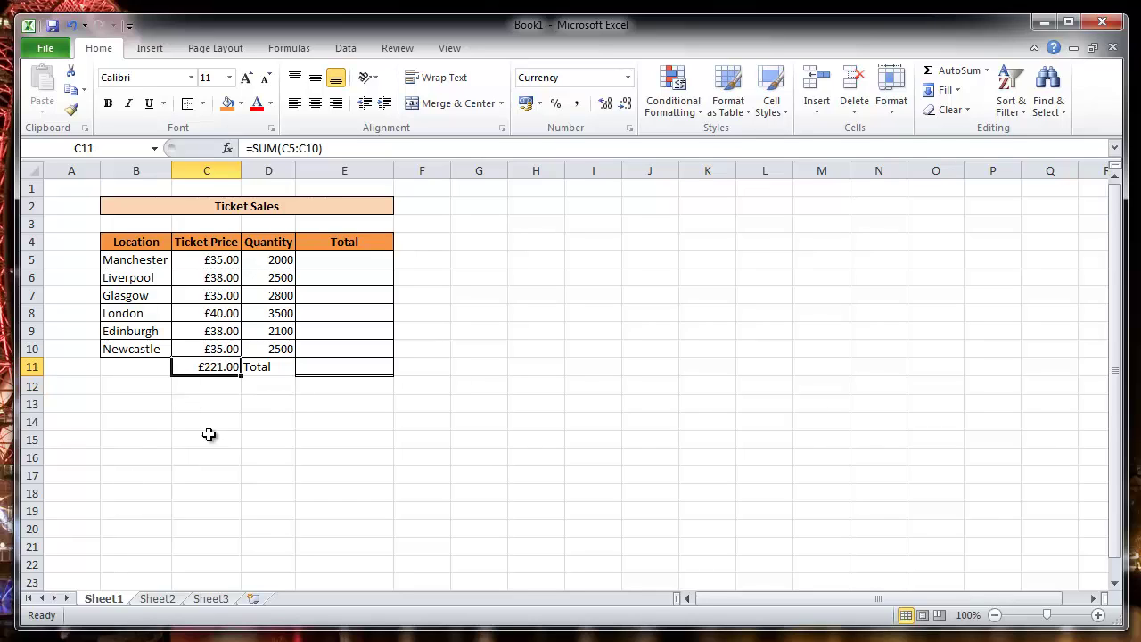
pyautogui.press('Delete')
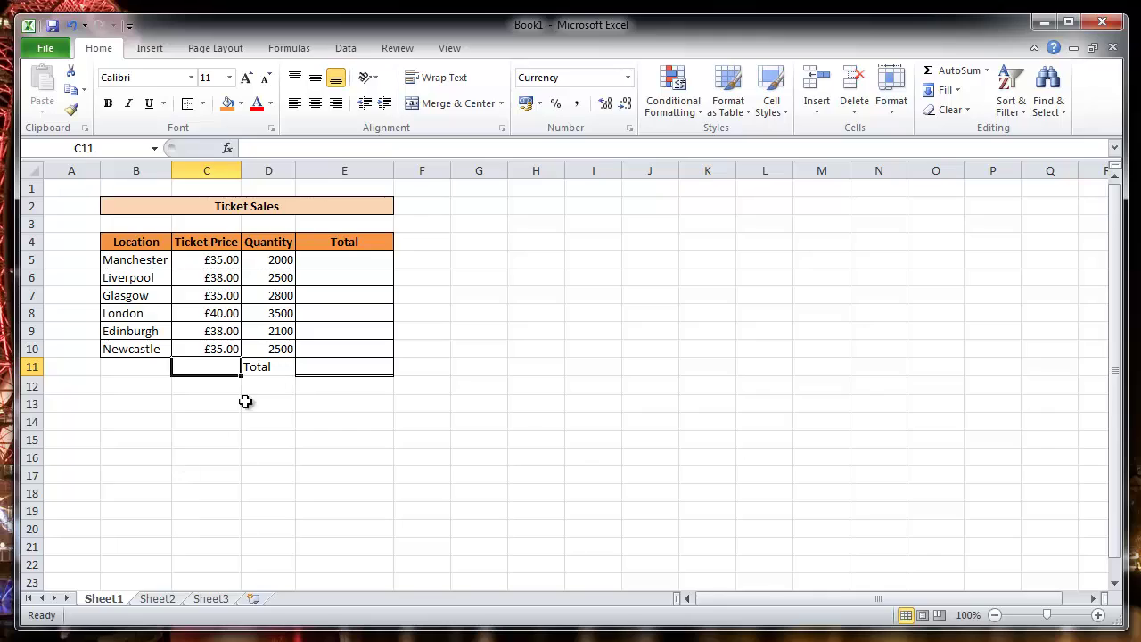
pyautogui.click(204, 410)
pyautogui.moveTo(215, 260); pyautogui.dragTo(212, 344)
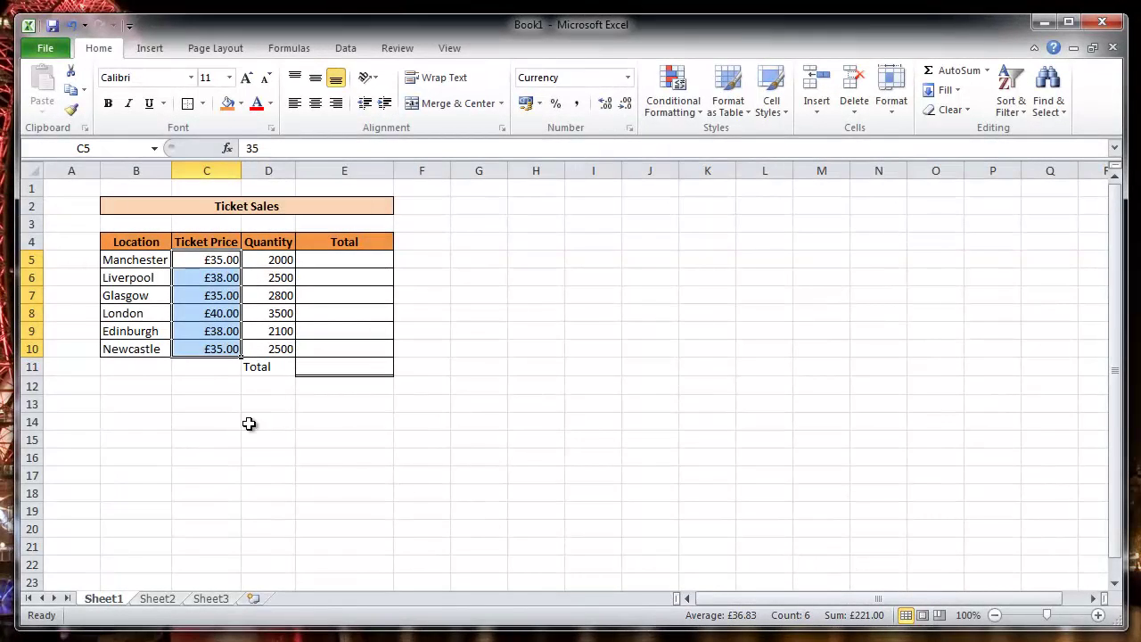
pyautogui.click(167, 385)
pyautogui.click(211, 370)
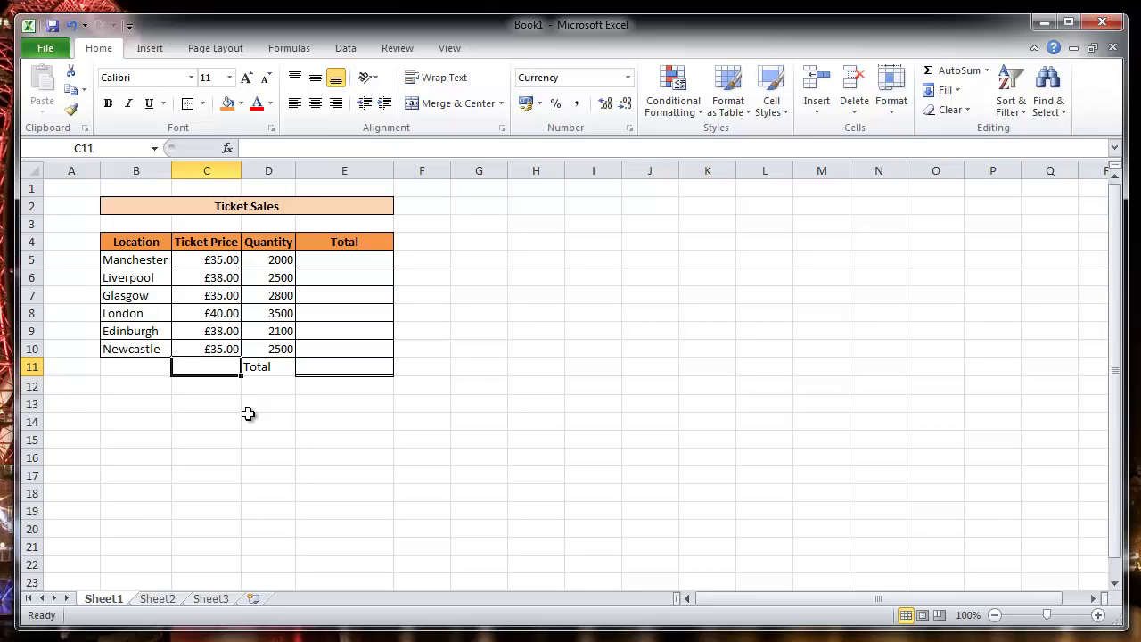
# Calculate Manchester's total in cell E5 by multiplying ticket price by quantity with =C5*D5.
pyautogui.click(336, 260)
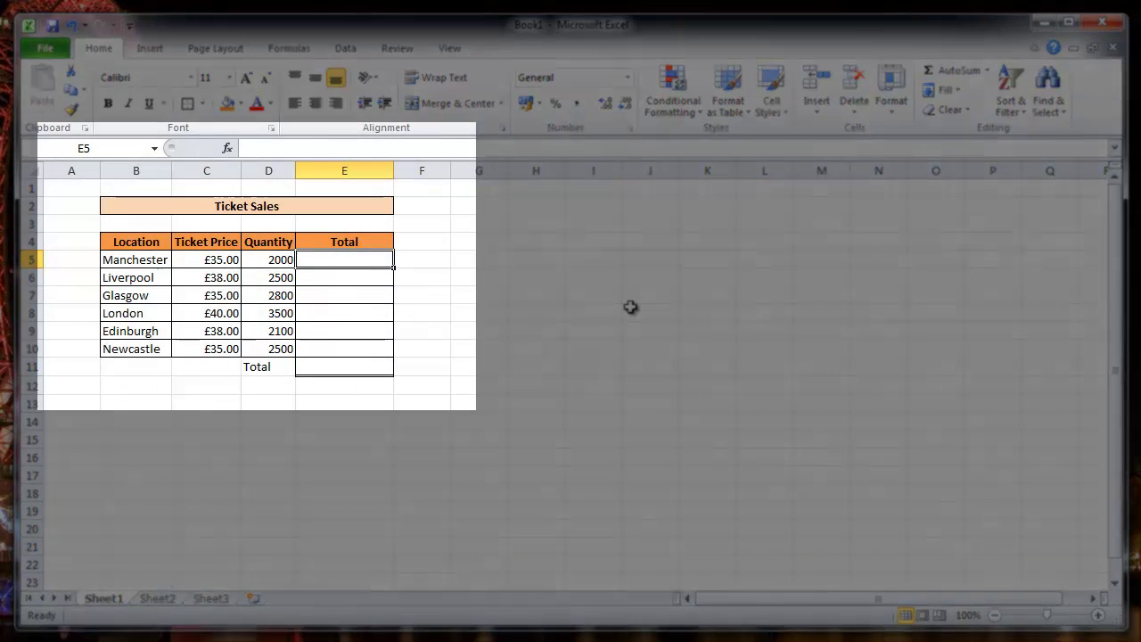
pyautogui.write('=')
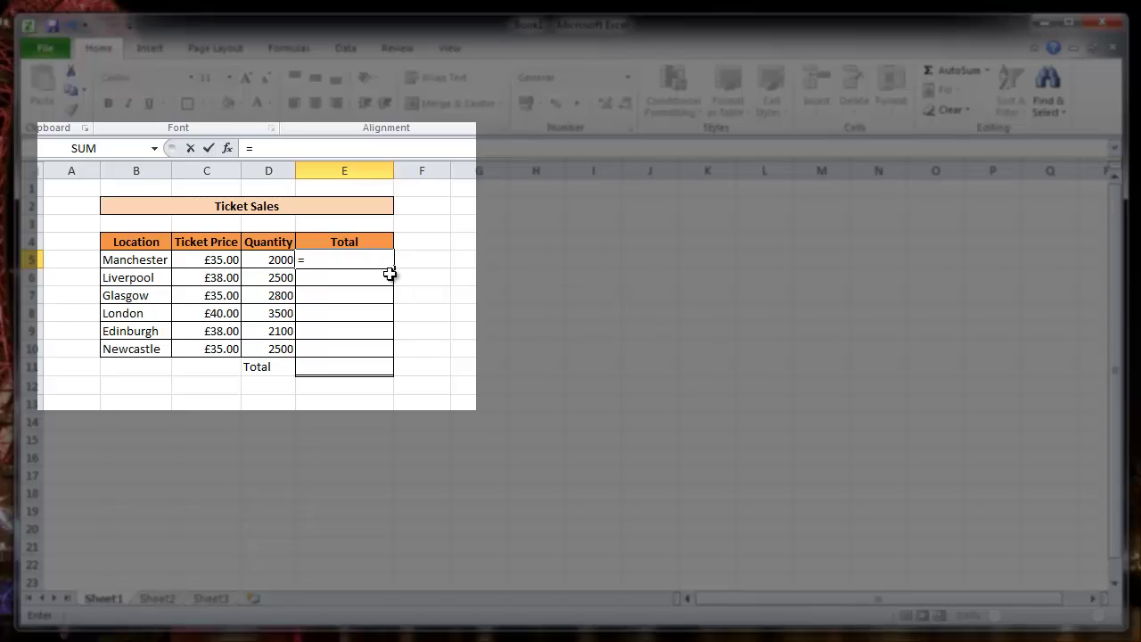
pyautogui.click(206, 261)
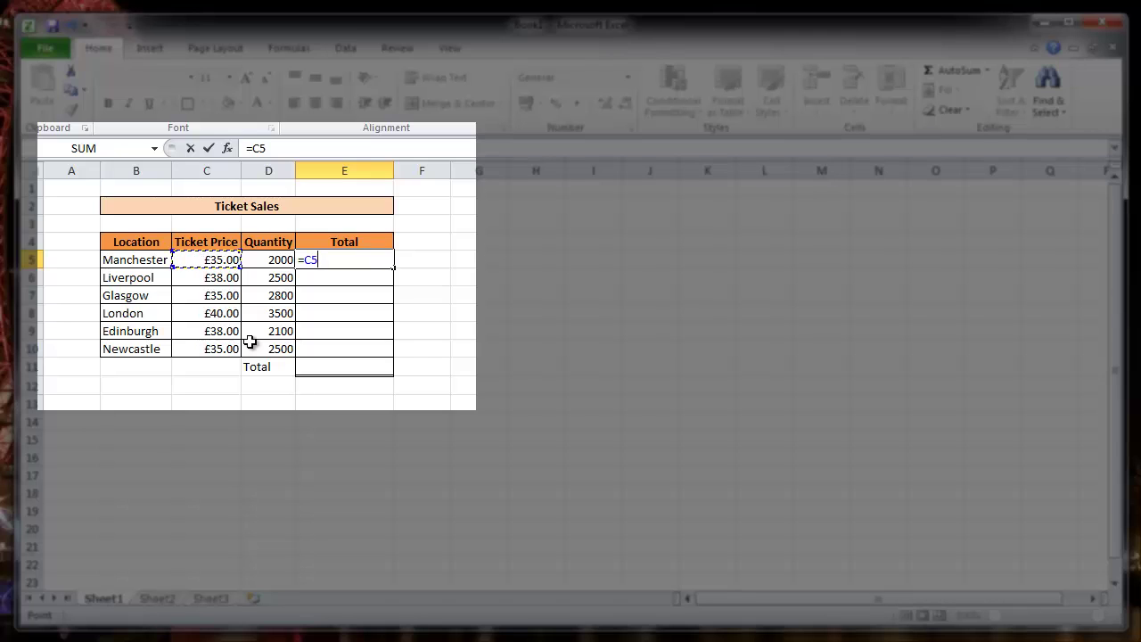
pyautogui.write('*')
pyautogui.click(270, 264)
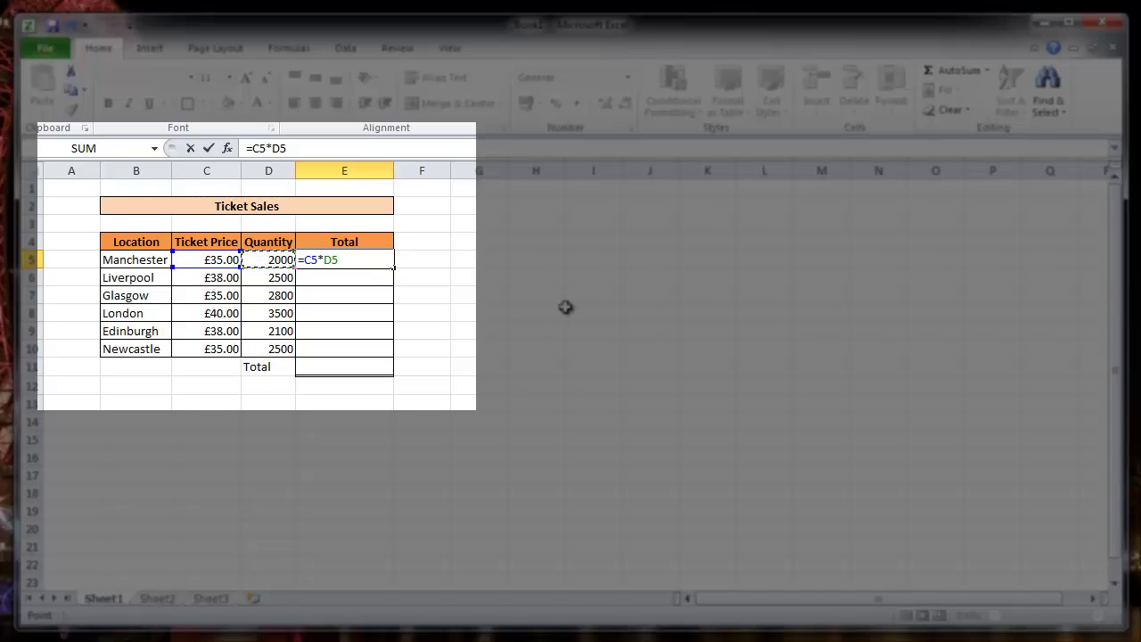
pyautogui.click(210, 151)
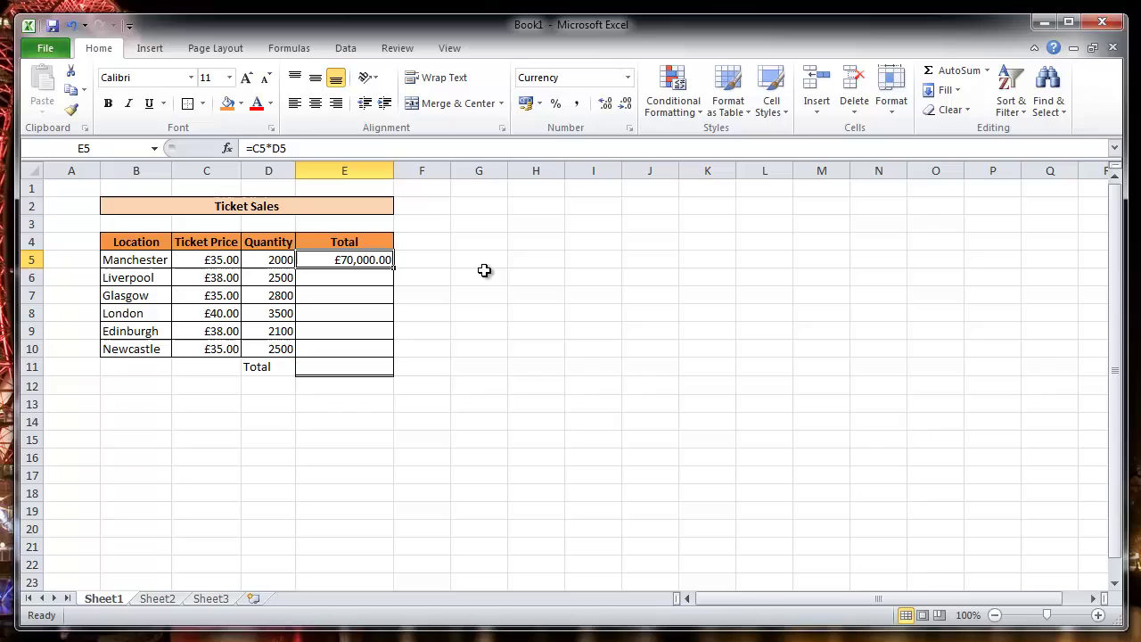
# Apply the Currency number format to Manchester's total in cell E5.
pyautogui.click(479, 273)
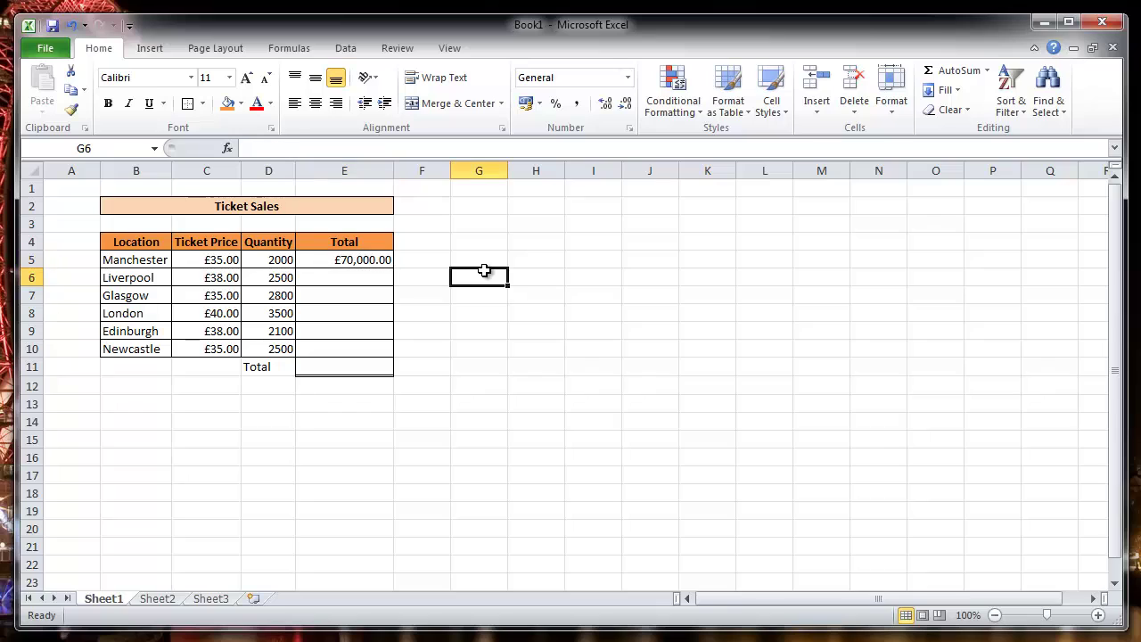
pyautogui.click(434, 257)
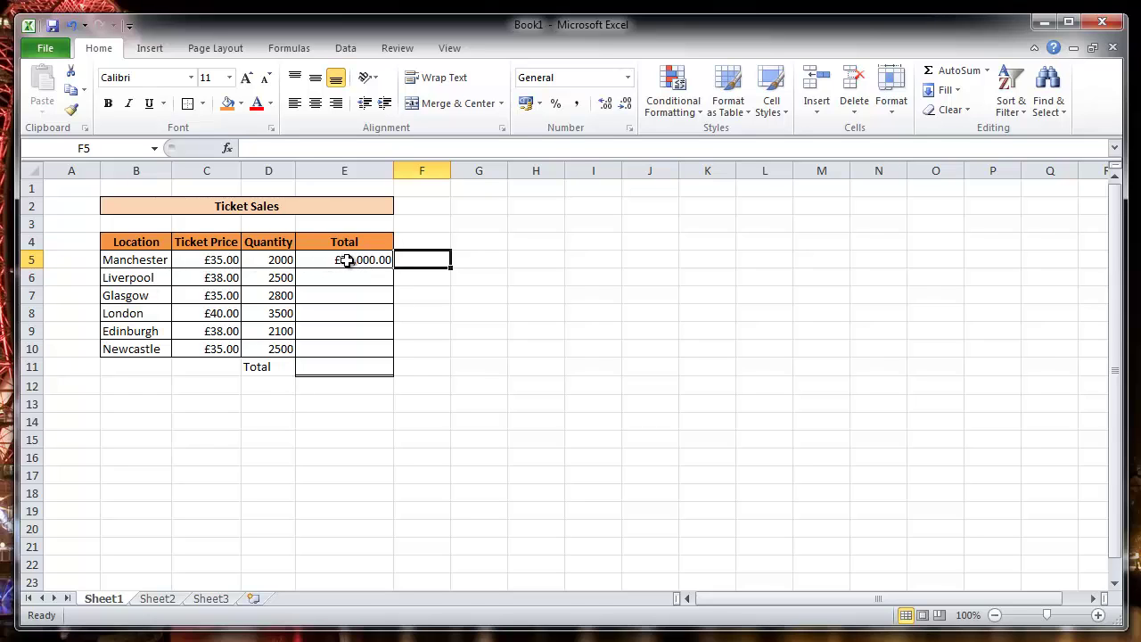
pyautogui.click(368, 261)
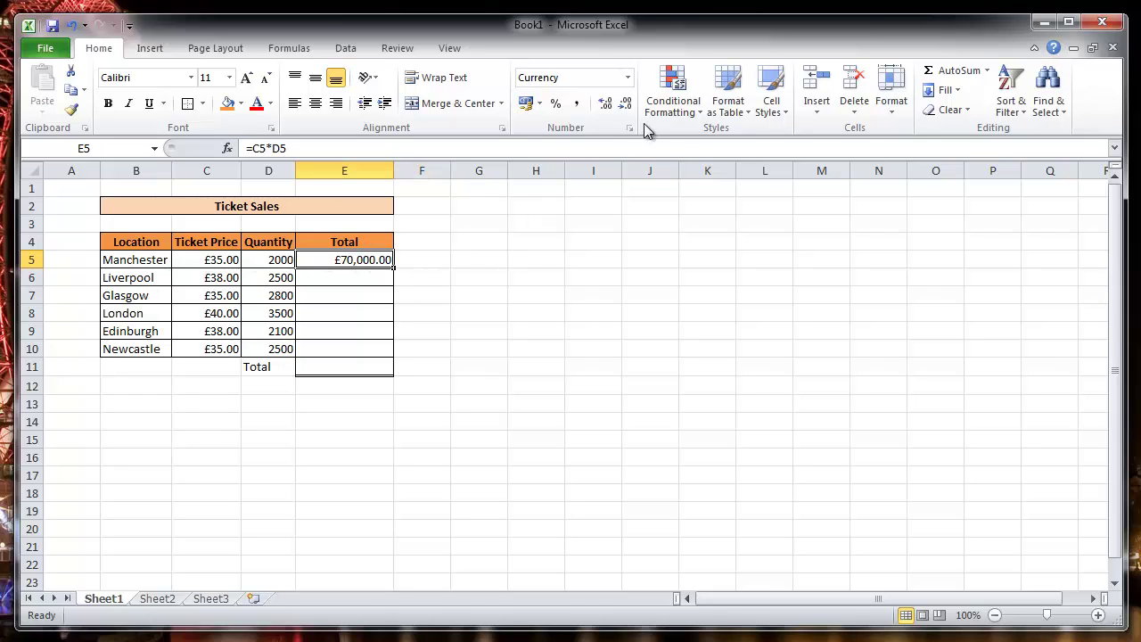
pyautogui.click(628, 78)
pyautogui.click(579, 182)
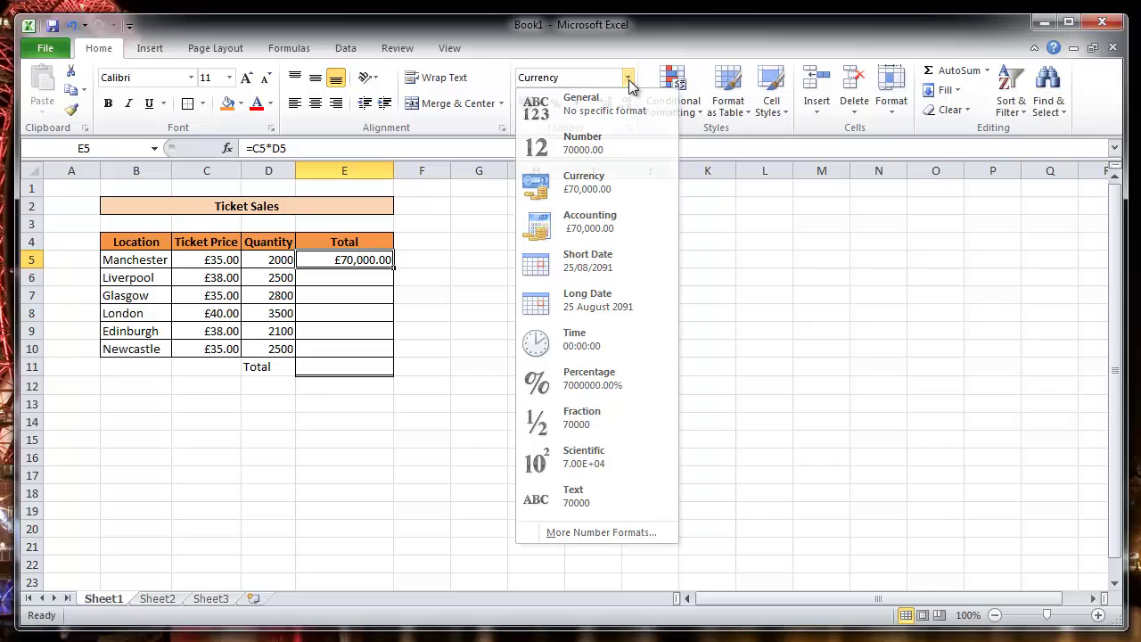
pyautogui.click(348, 275)
# Fill the total formula from E5 down to E10 for the remaining locations.
pyautogui.click(380, 259)
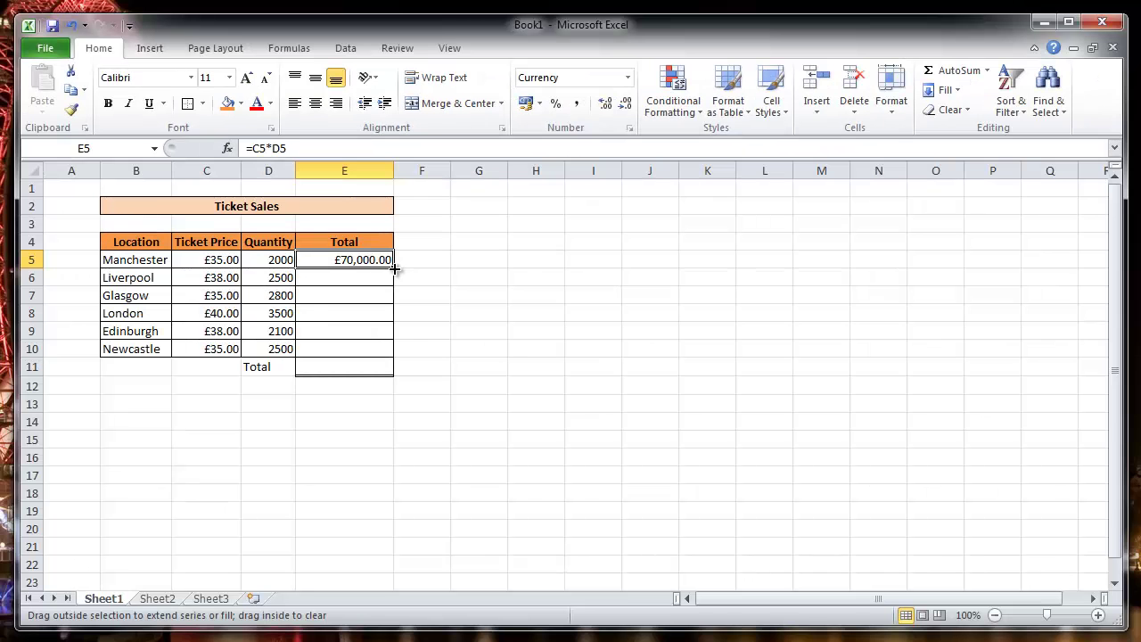
pyautogui.moveTo(722, 349); pyautogui.dragTo(703, 578)
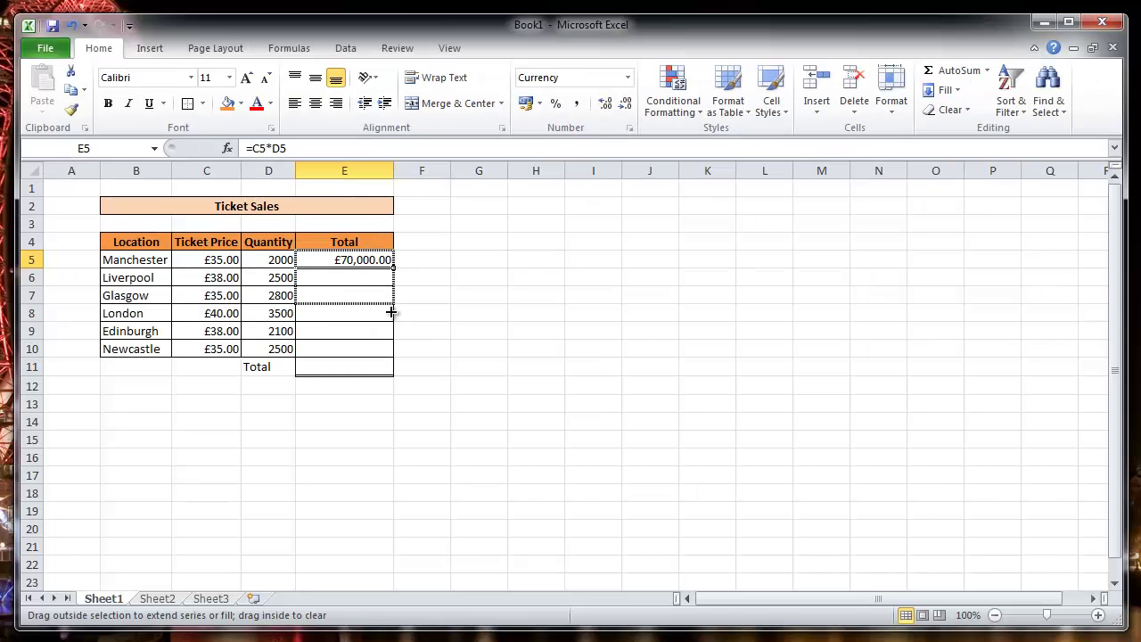
pyautogui.moveTo(390, 313); pyautogui.dragTo(385, 354)
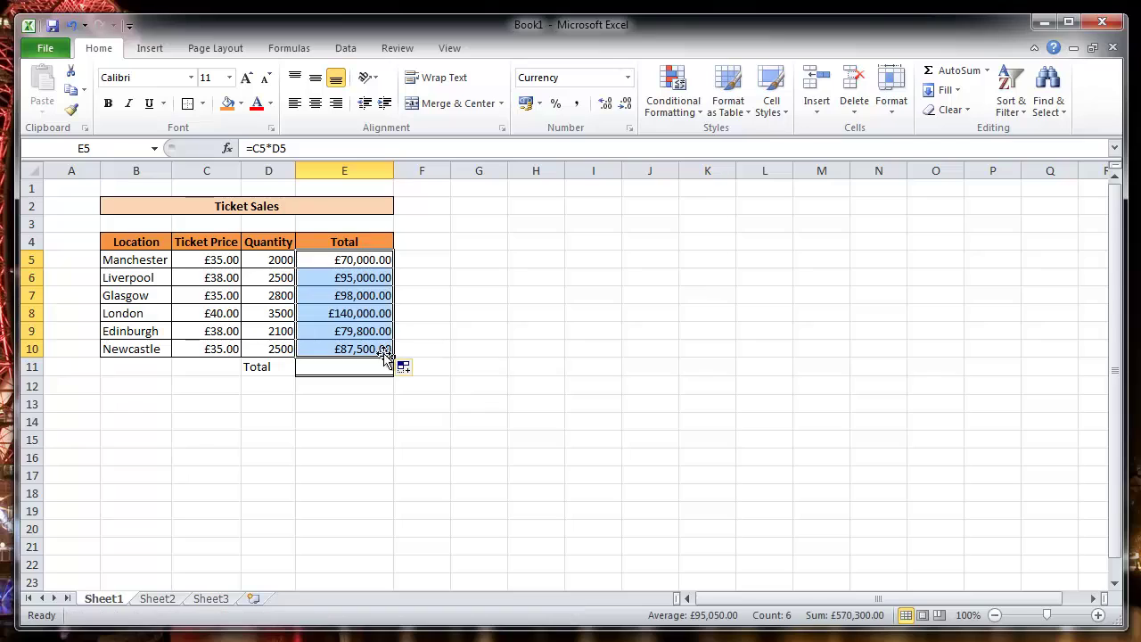
pyautogui.click(496, 345)
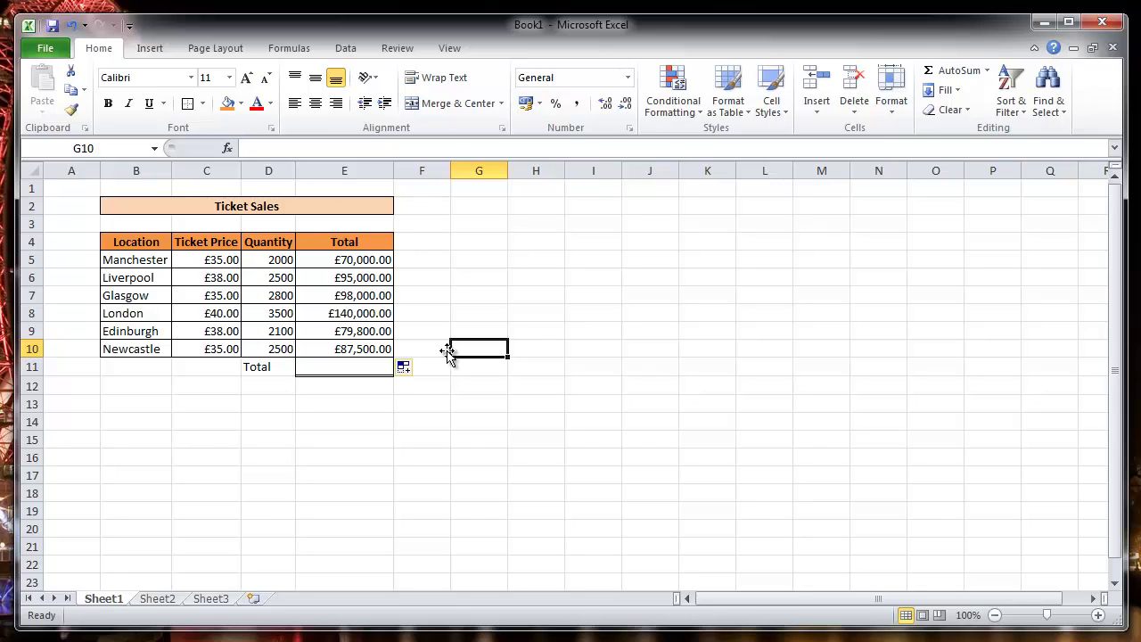
# Calculate the overall total in cell E11 by adding the location totals with =SUM(E5:E10).
pyautogui.click(361, 366)
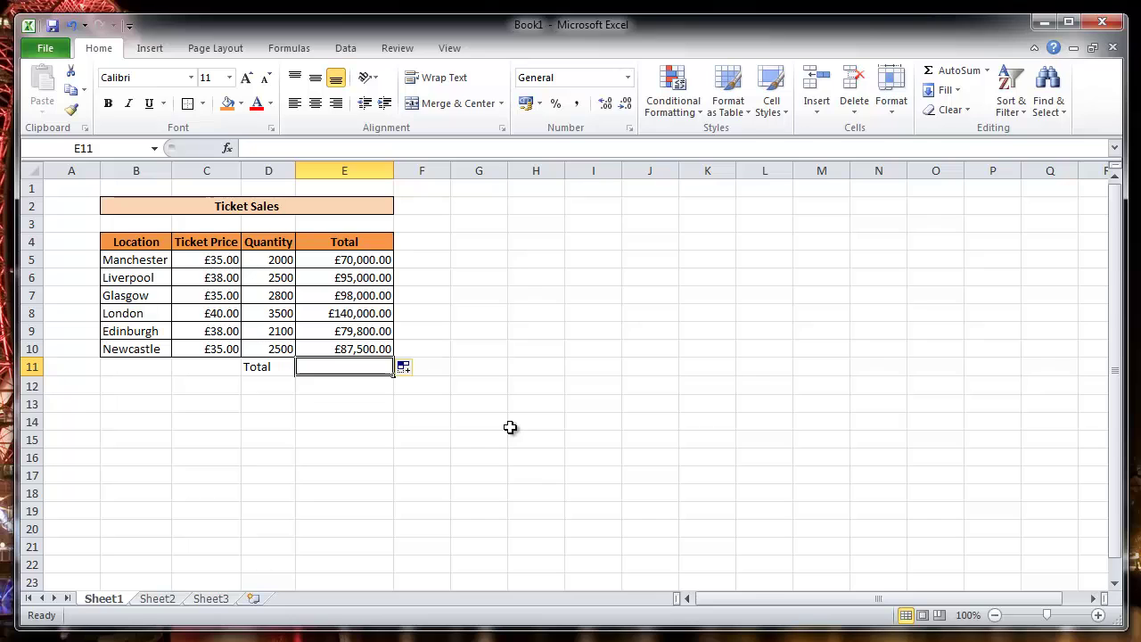
pyautogui.write('=su')
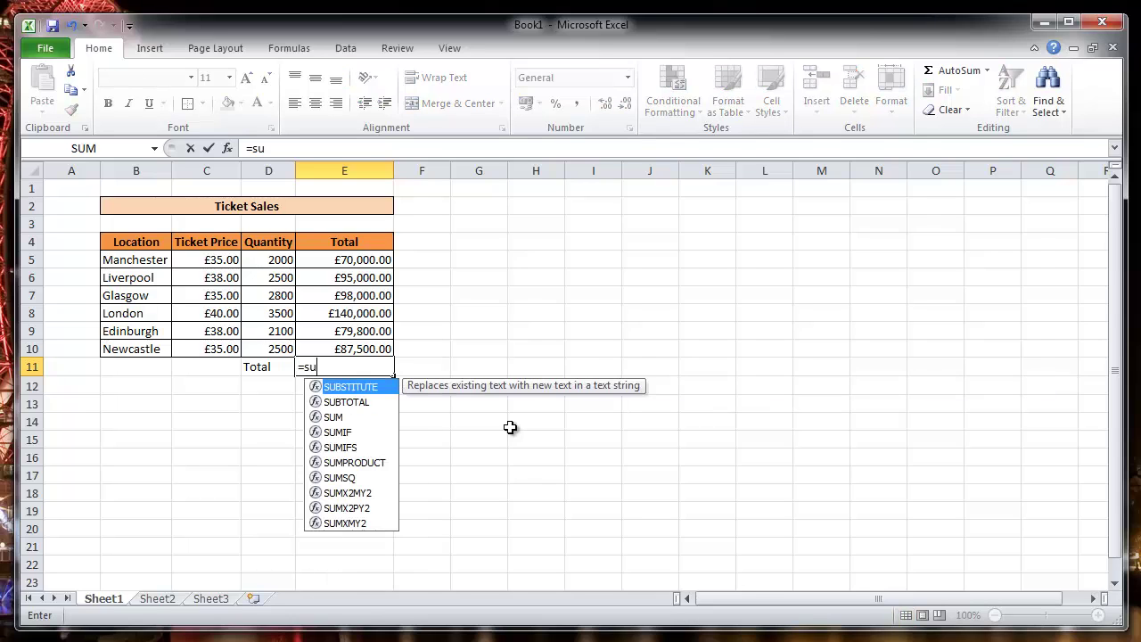
pyautogui.write('m(')
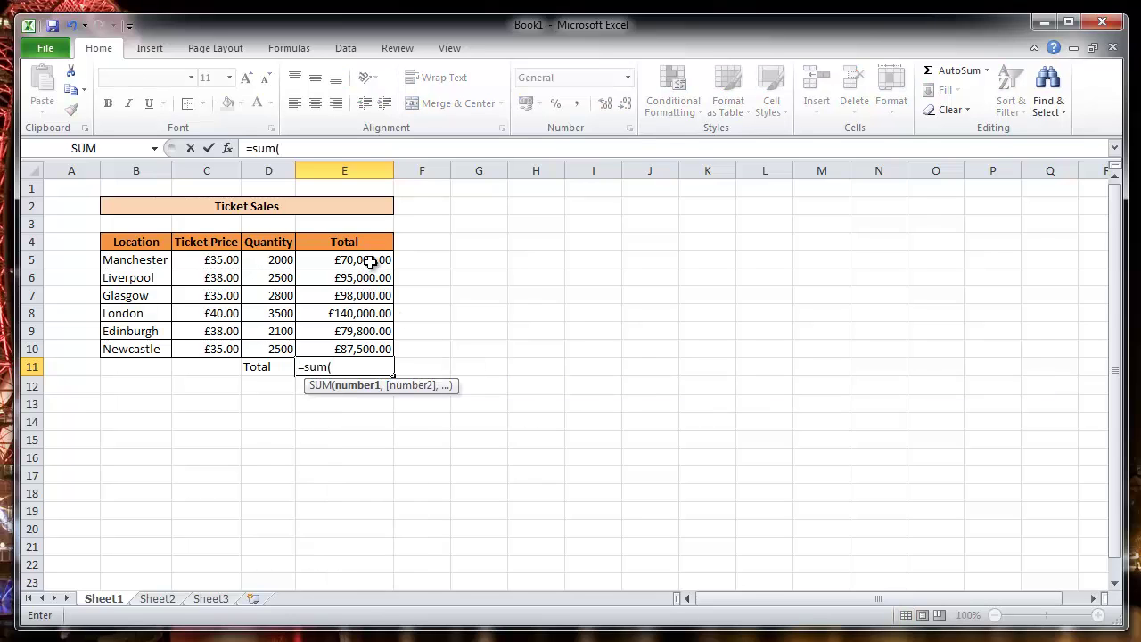
pyautogui.moveTo(372, 262); pyautogui.dragTo(371, 350)
pyautogui.write(')')
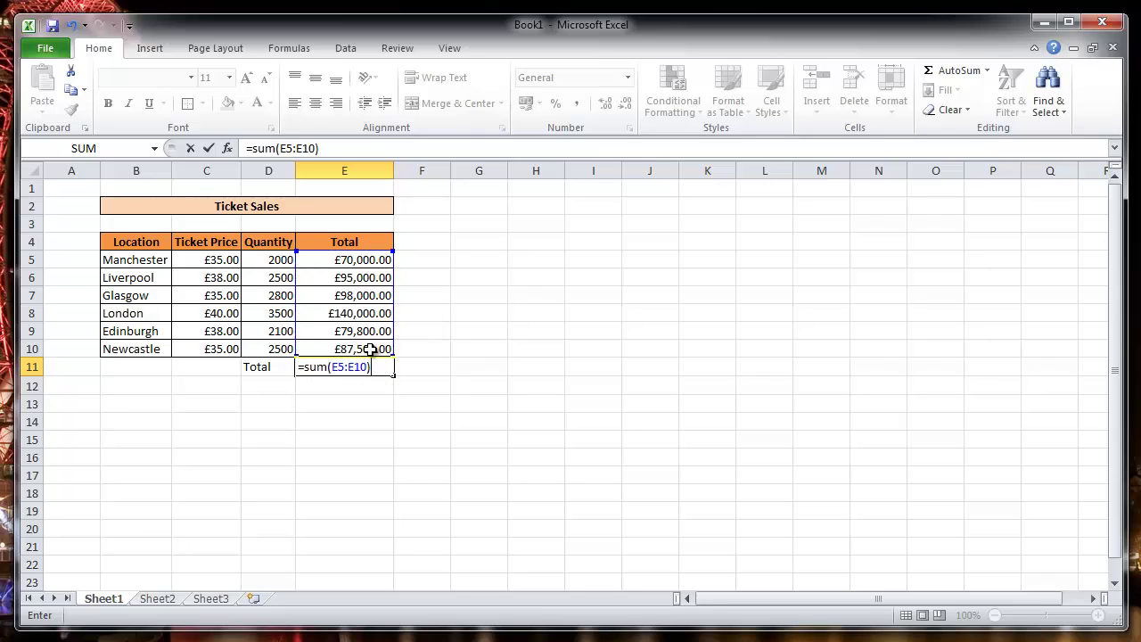
pyautogui.press('Return')
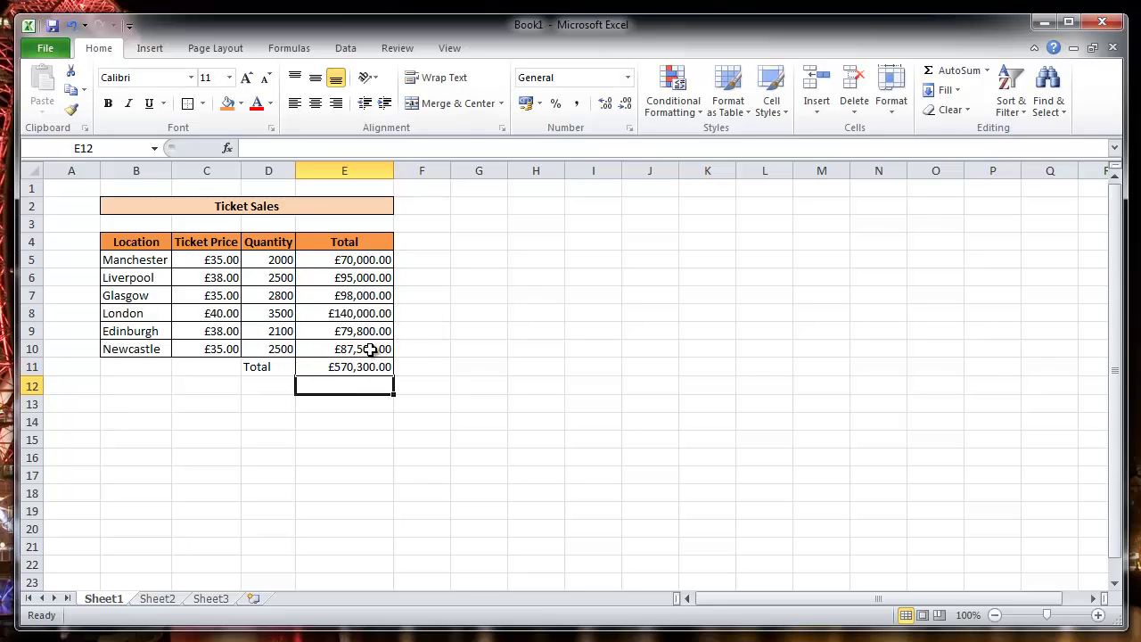
pyautogui.click(408, 453)
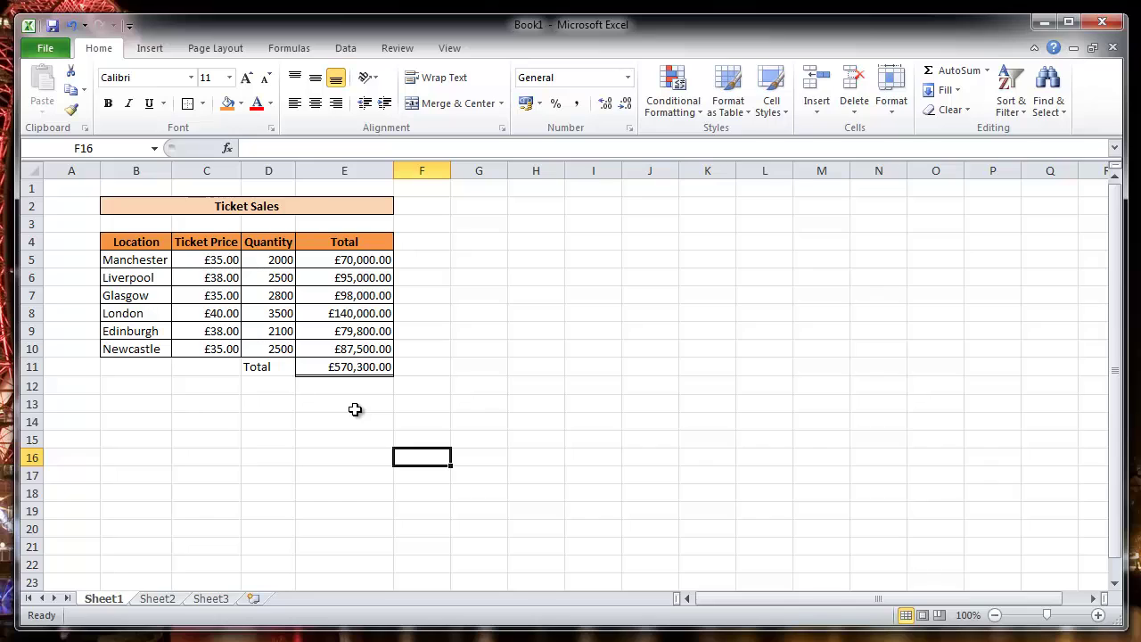
# Delete the SUM formula from cell E11.
pyautogui.click(353, 368)
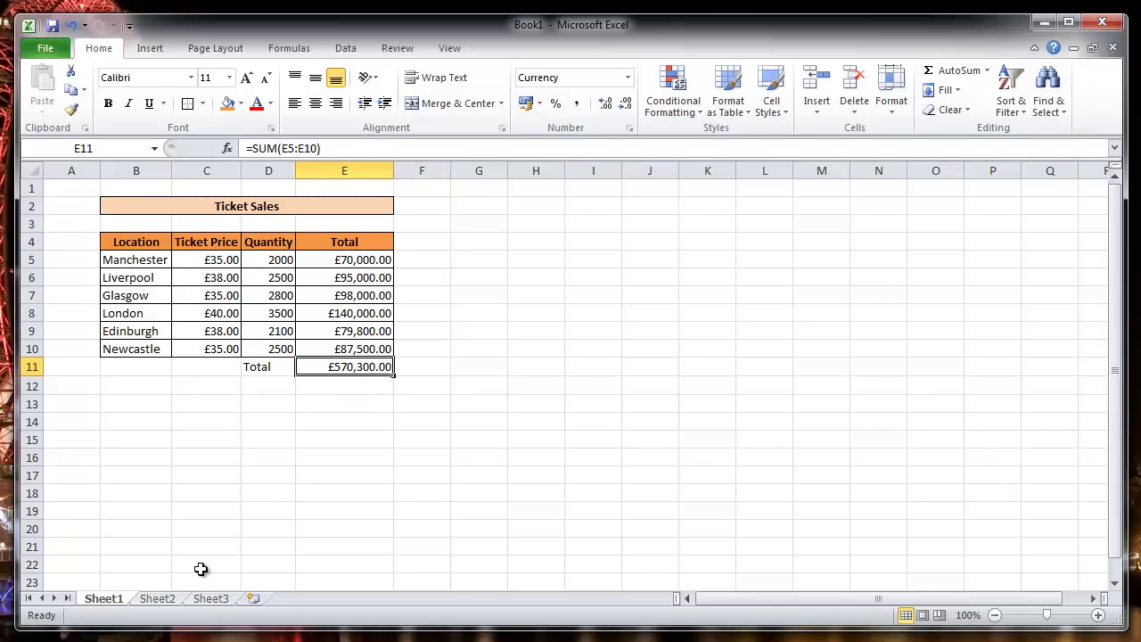
pyautogui.press('Delete')
pyautogui.click(390, 442)
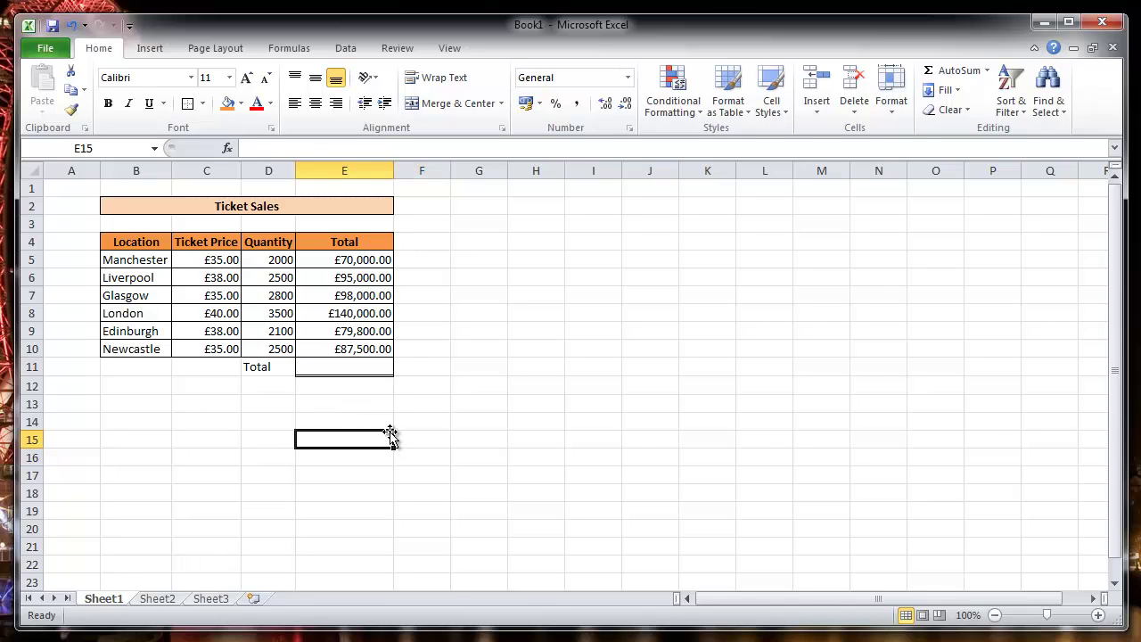
# Total E5:E10 in cell E11 with AutoSum and clear the result from the cell.
pyautogui.click(353, 366)
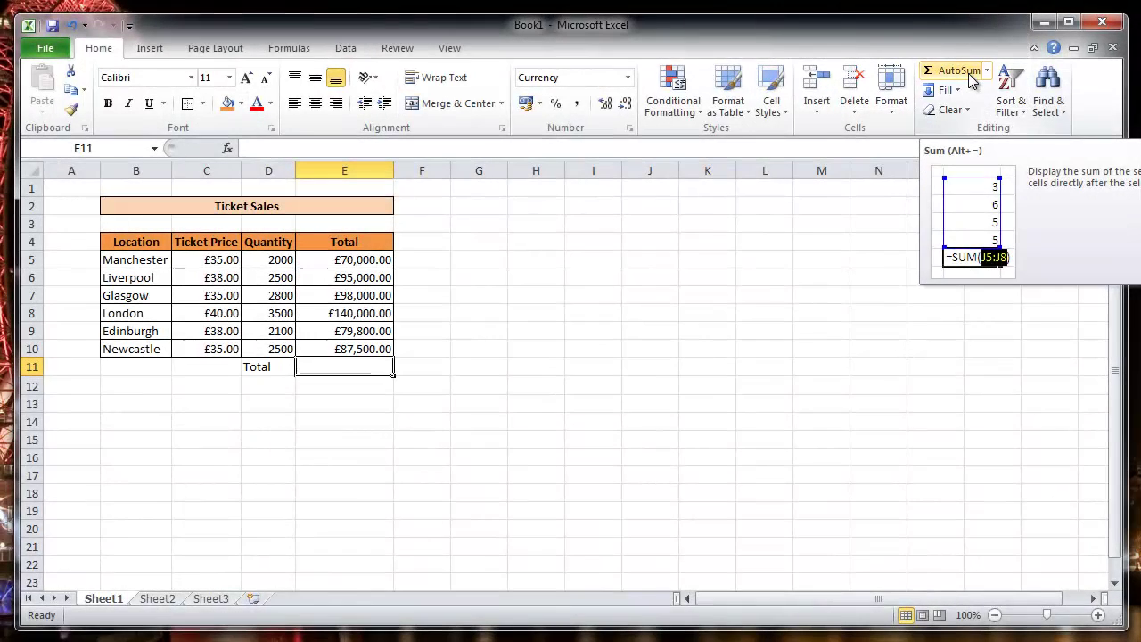
pyautogui.click(970, 79)
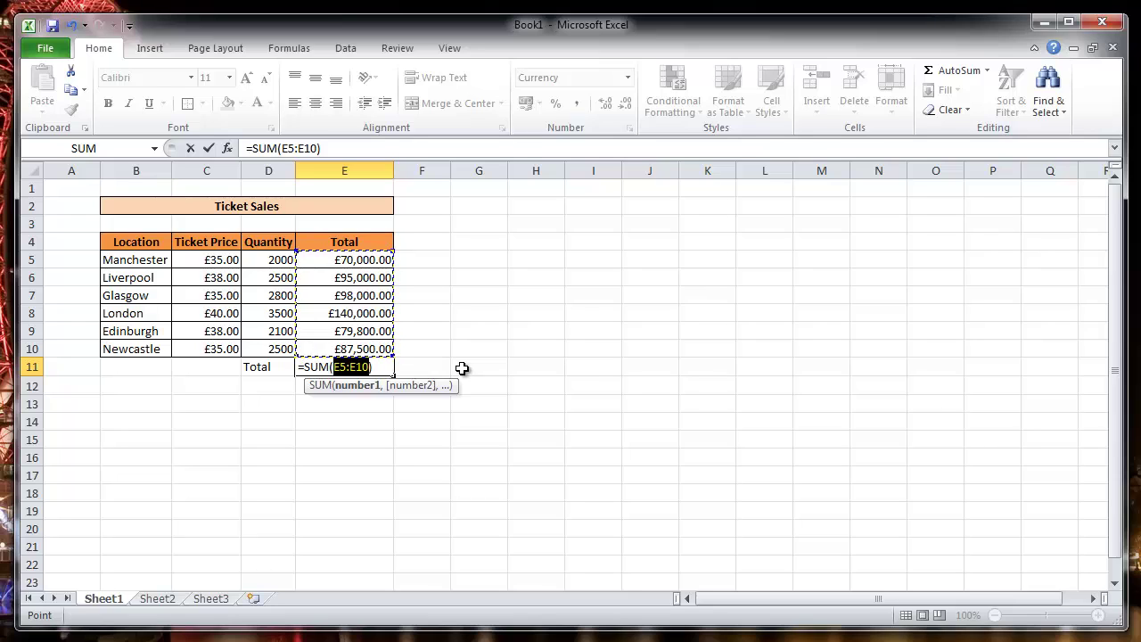
pyautogui.press('Return')
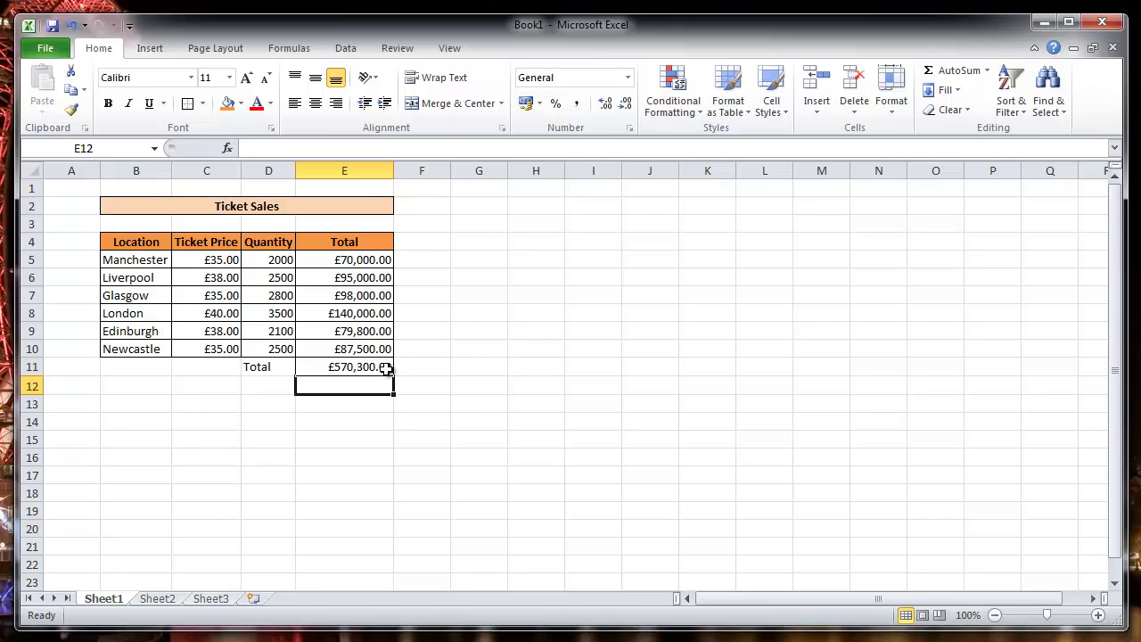
pyautogui.click(385, 369)
pyautogui.press('Delete')
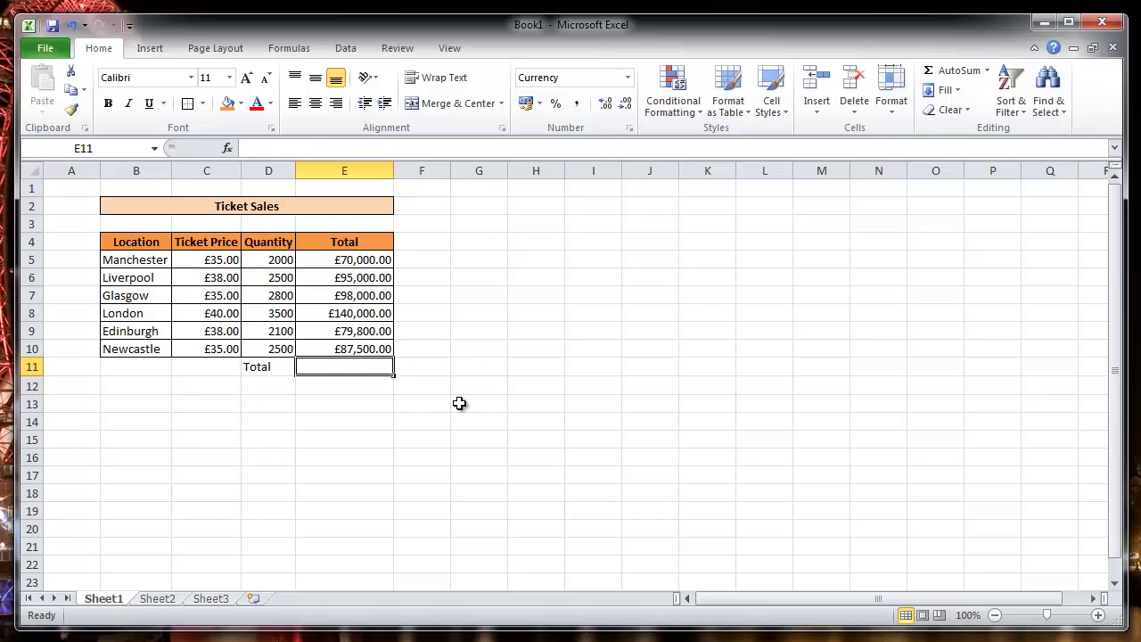
# Count the numeric entries in E5:E10 in cell E11 using the Count Numbers function, and clear the result.
pyautogui.click(987, 75)
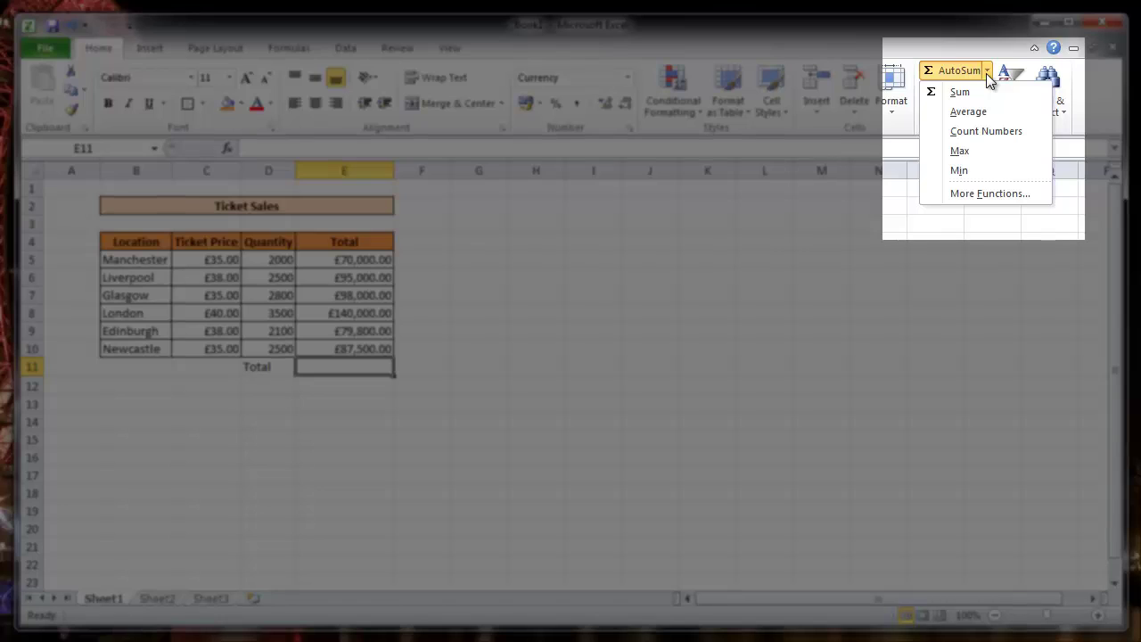
pyautogui.click(1030, 131)
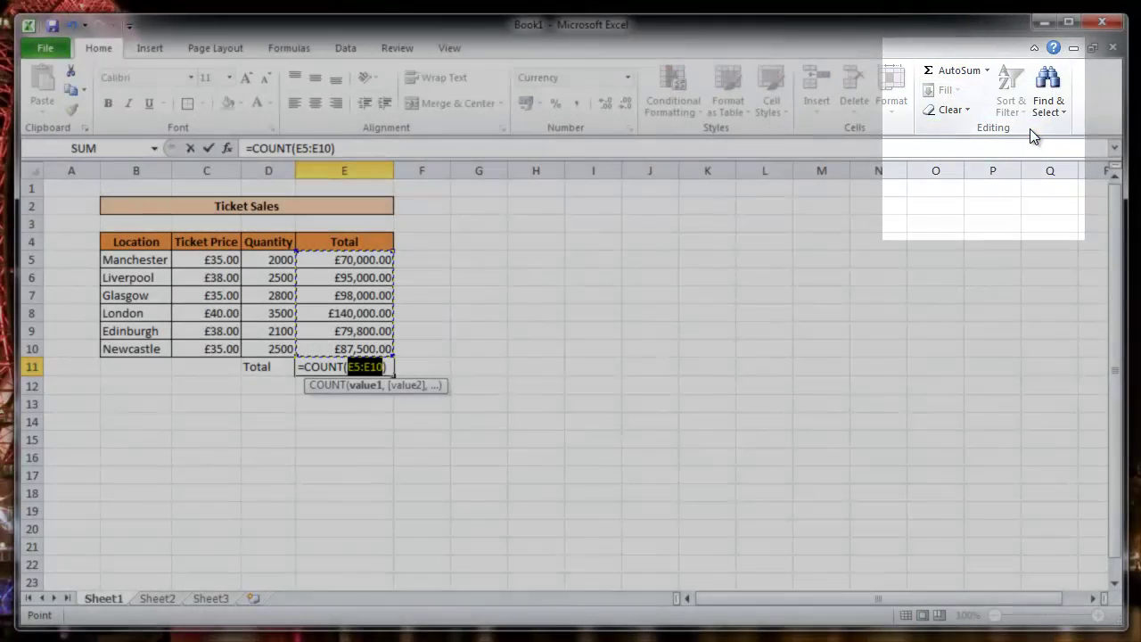
pyautogui.press('Return')
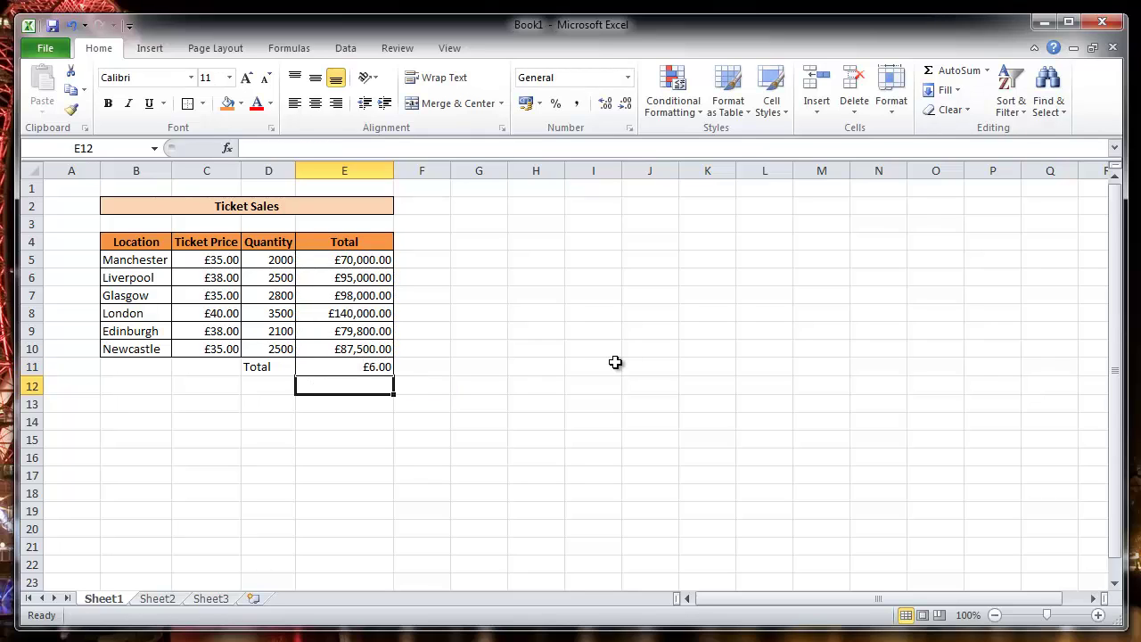
pyautogui.click(354, 366)
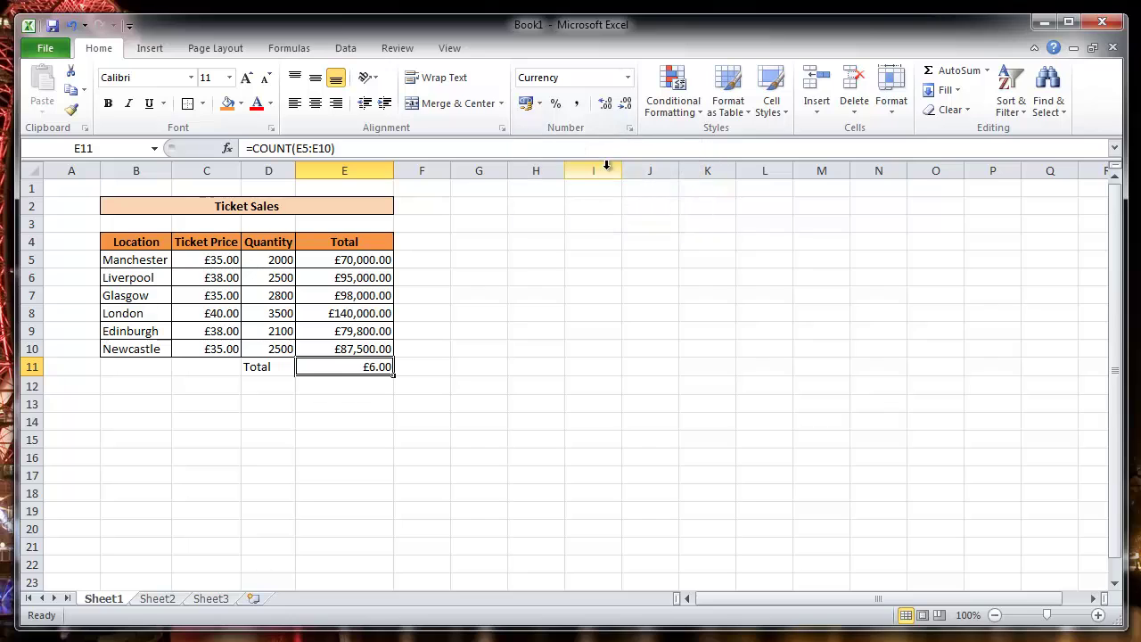
pyautogui.press('Delete')
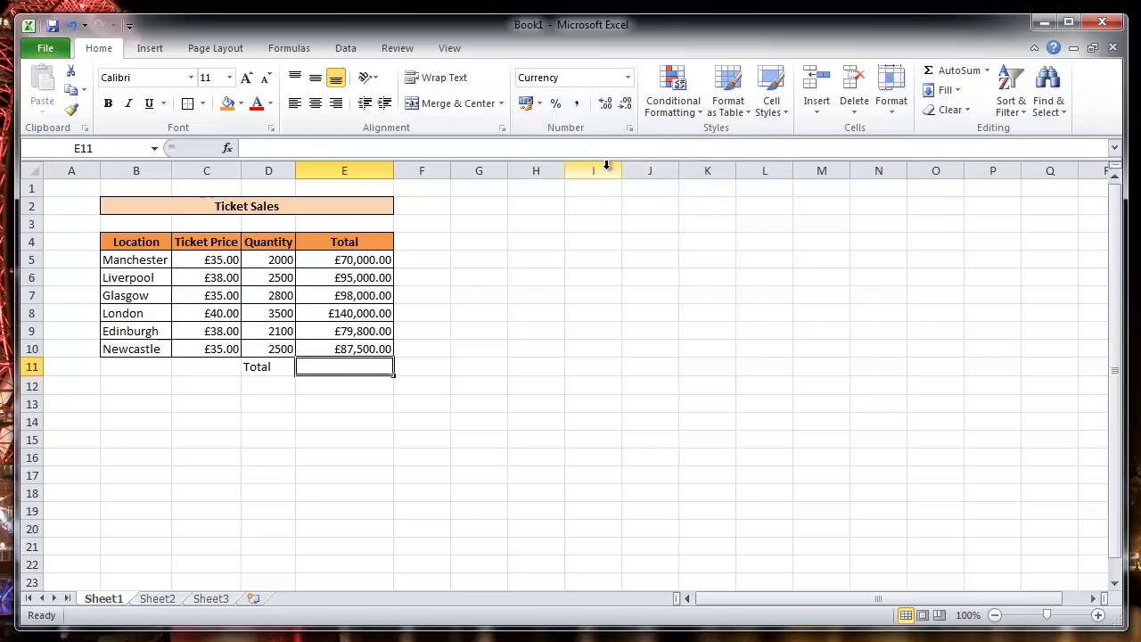
# Calculate the average of E5:E10 in cell E11 using the Average function, and clear the result.
pyautogui.click(986, 71)
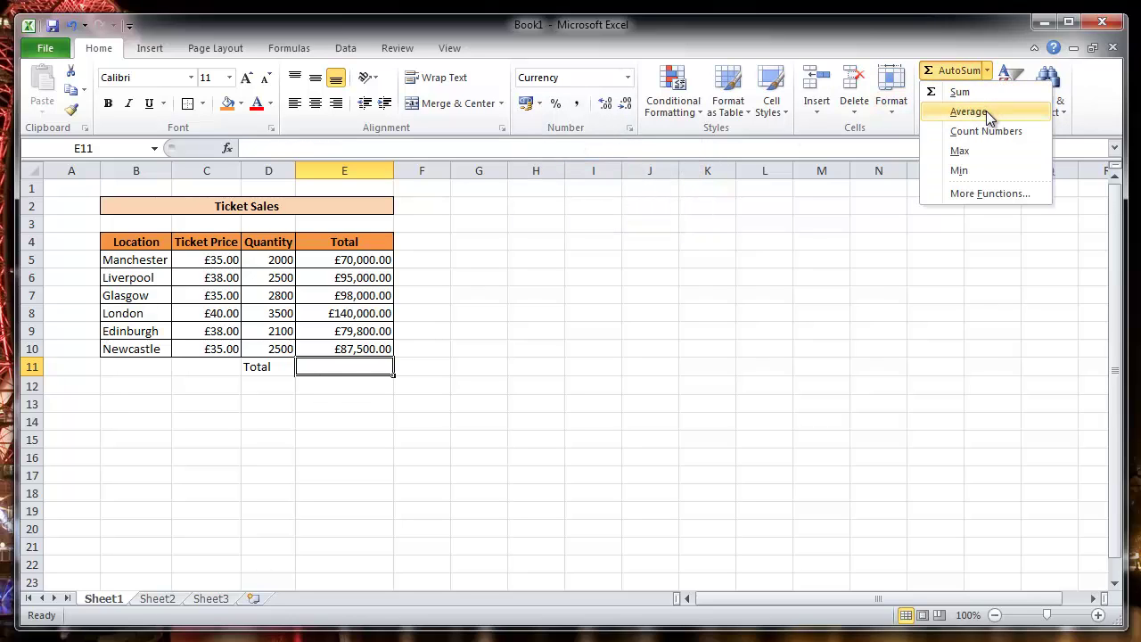
pyautogui.click(986, 111)
pyautogui.press('Return')
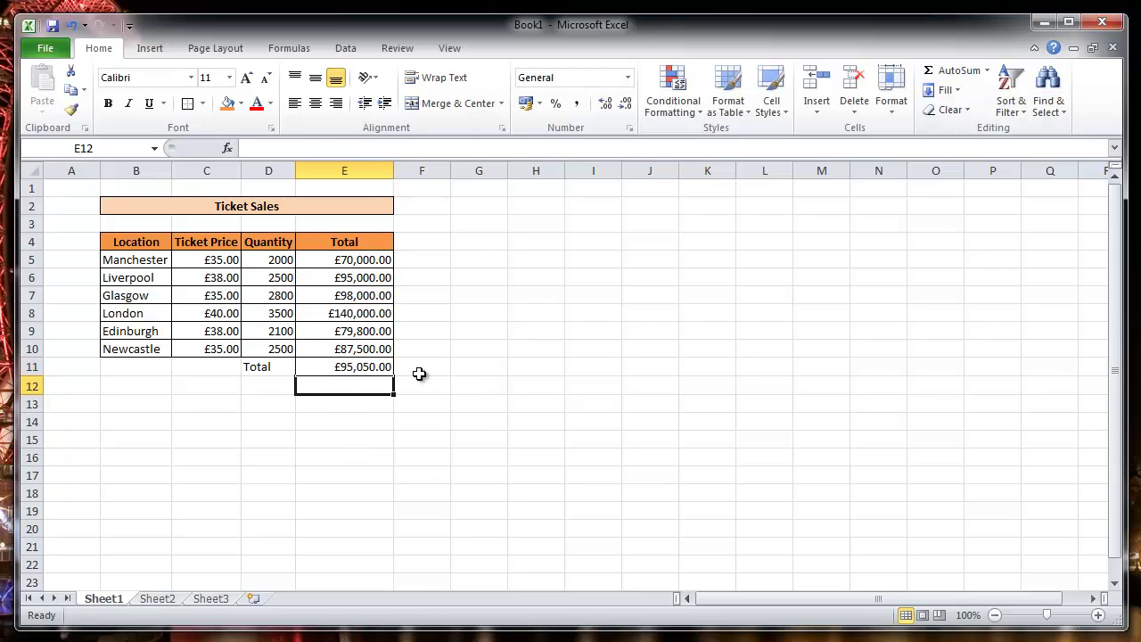
pyautogui.click(373, 368)
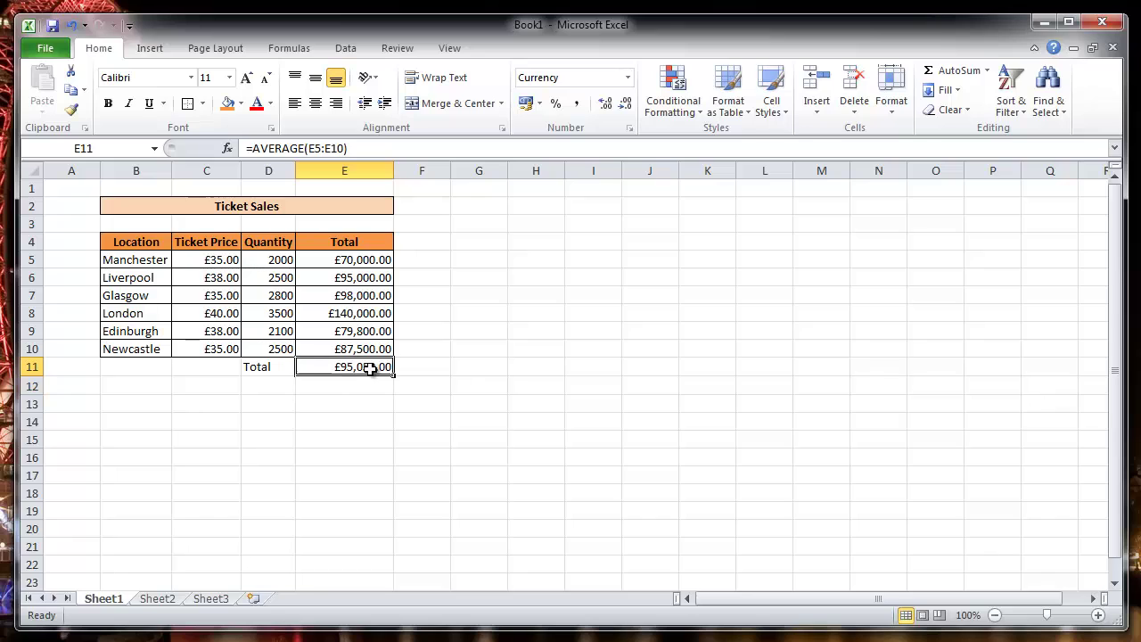
pyautogui.press('Delete')
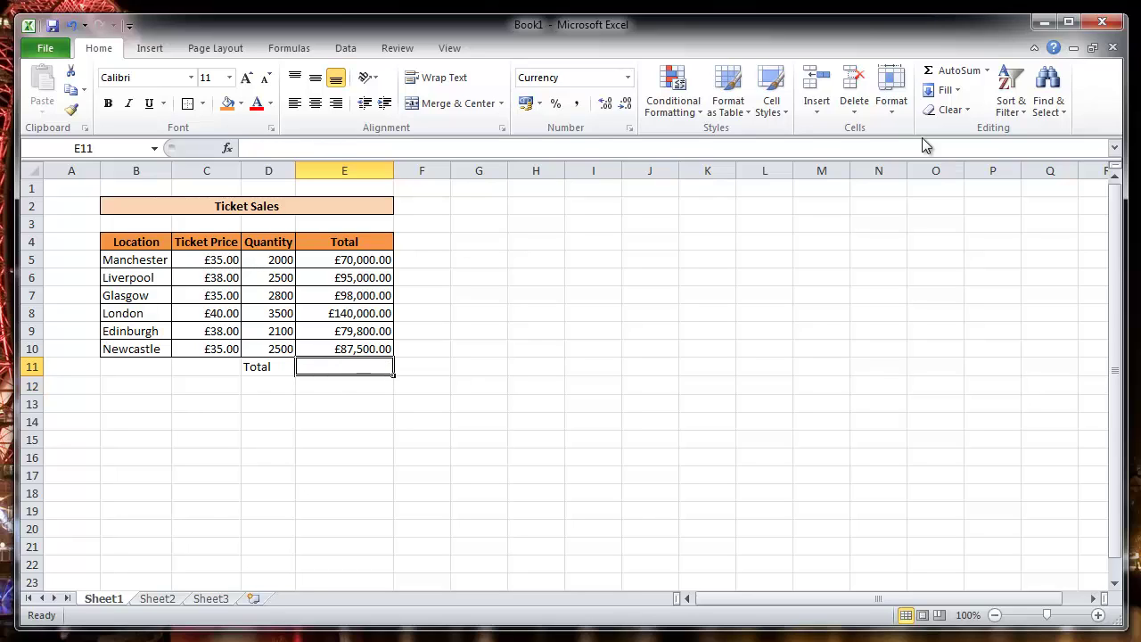
# View the additional functions available for cell E11 and cancel without inserting one.
pyautogui.click(986, 71)
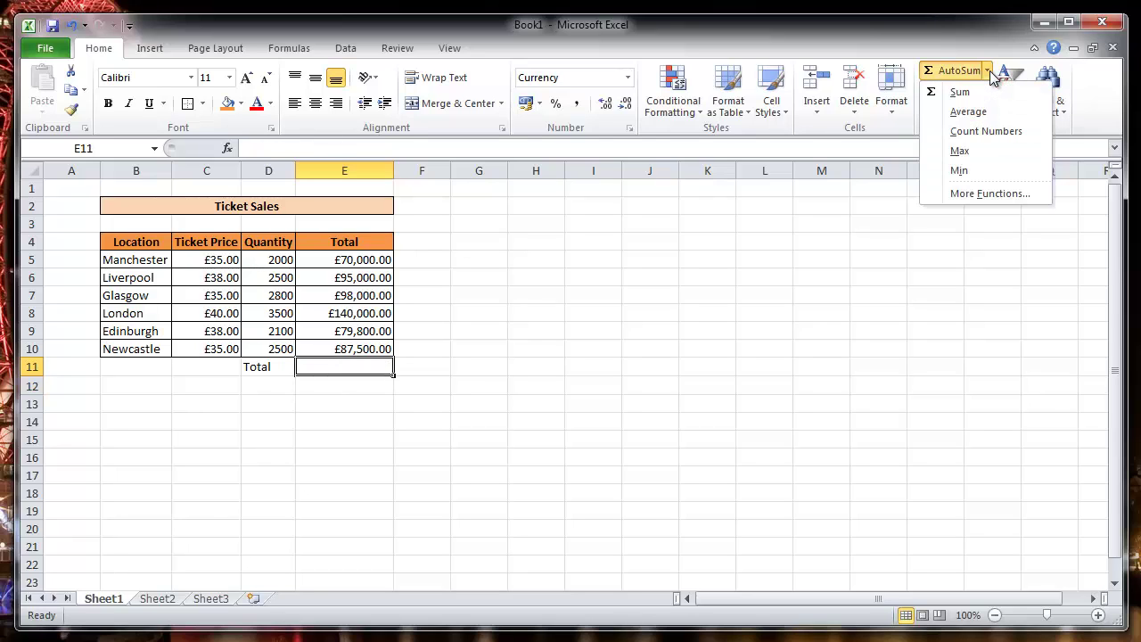
pyautogui.click(994, 194)
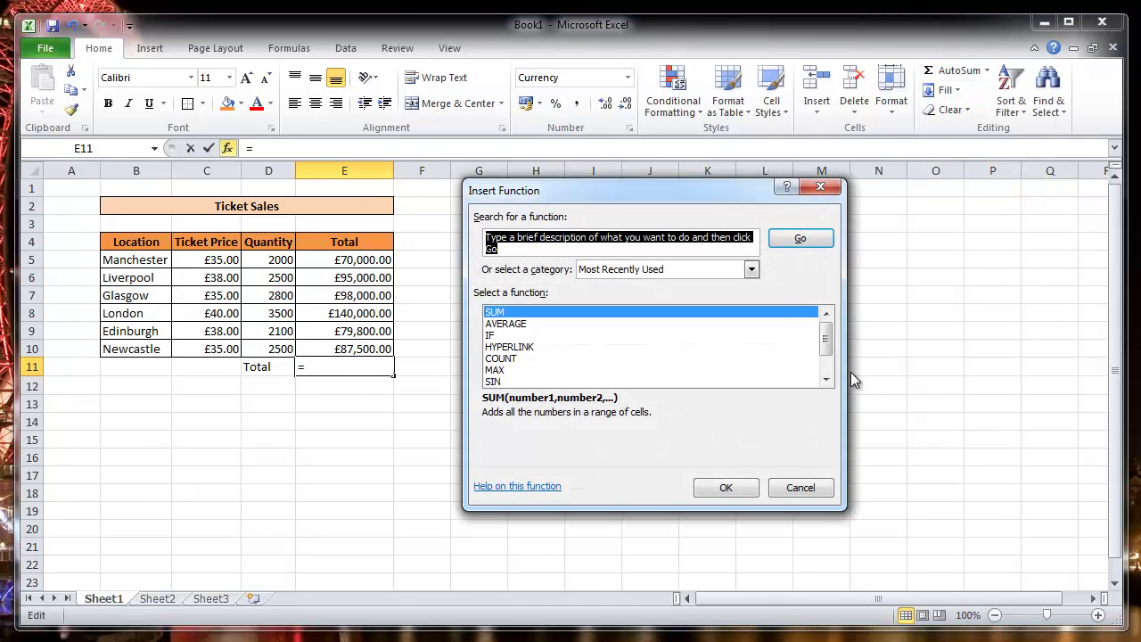
pyautogui.click(802, 488)
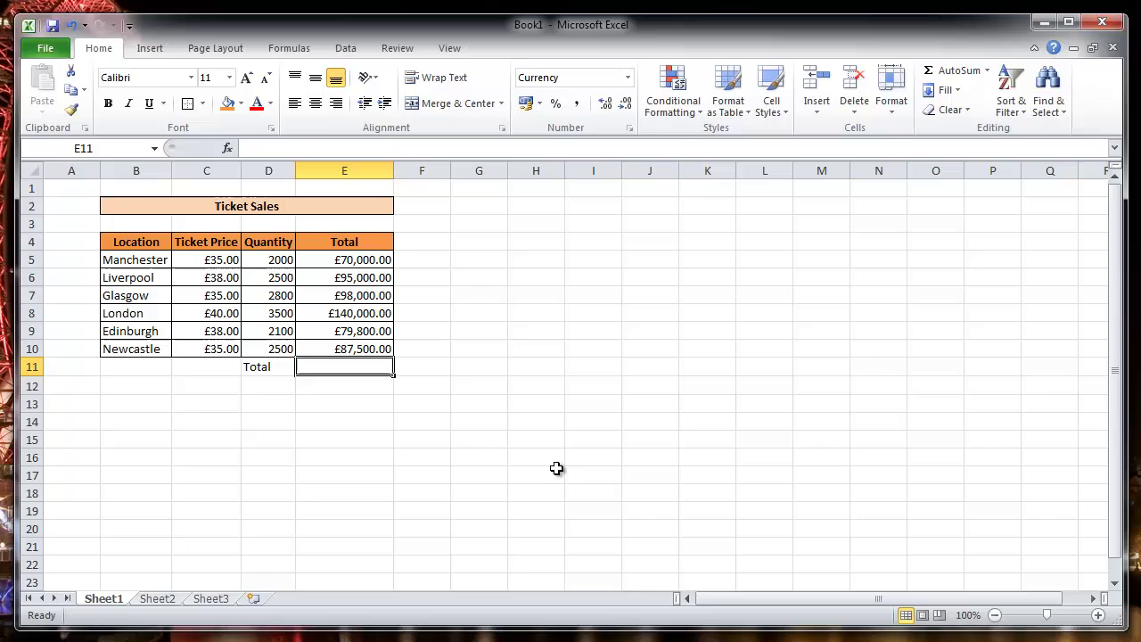
# Select cell B13 below the Ticket Sales table.
pyautogui.click(313, 407)
pyautogui.click(144, 405)
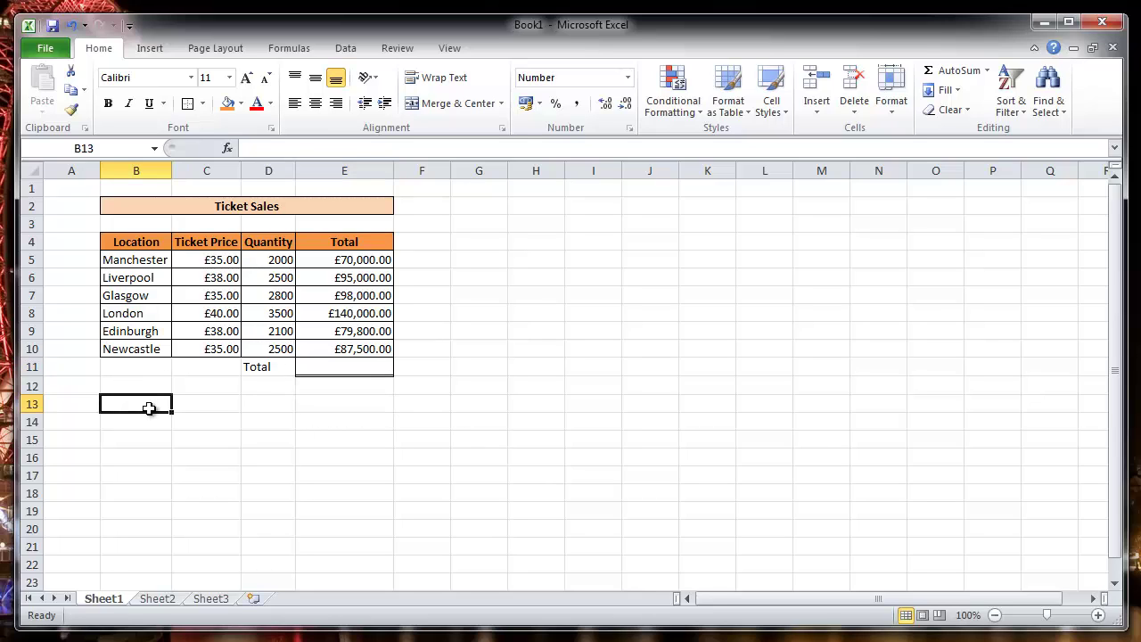